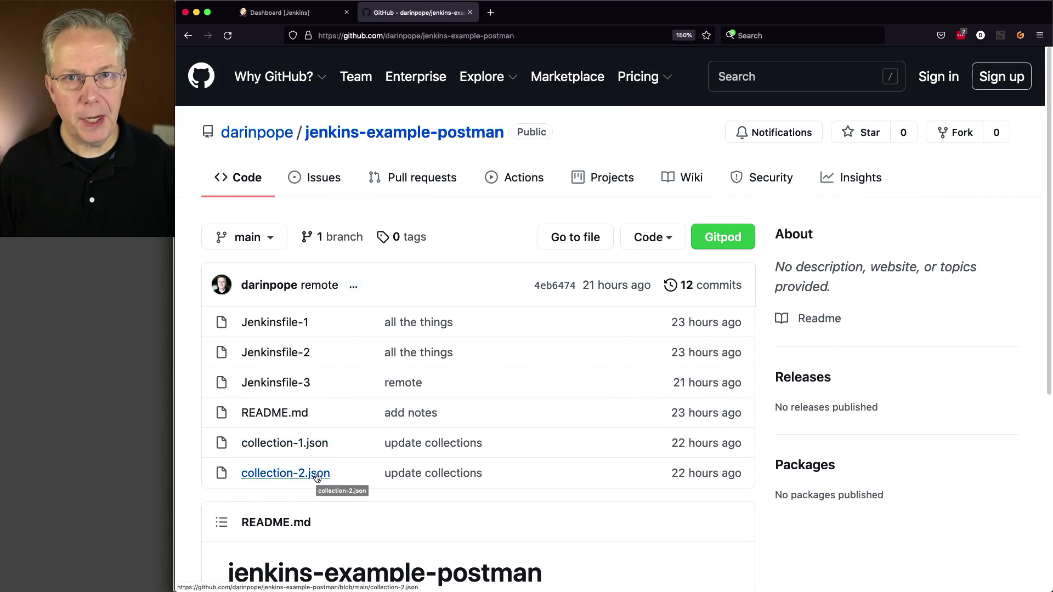
Open Jenkinsfile-1 in the repository and examine its newman docker run commands, including the volume mount and output options.
left_click(291, 325)
scroll(383, 360, "down", 3)
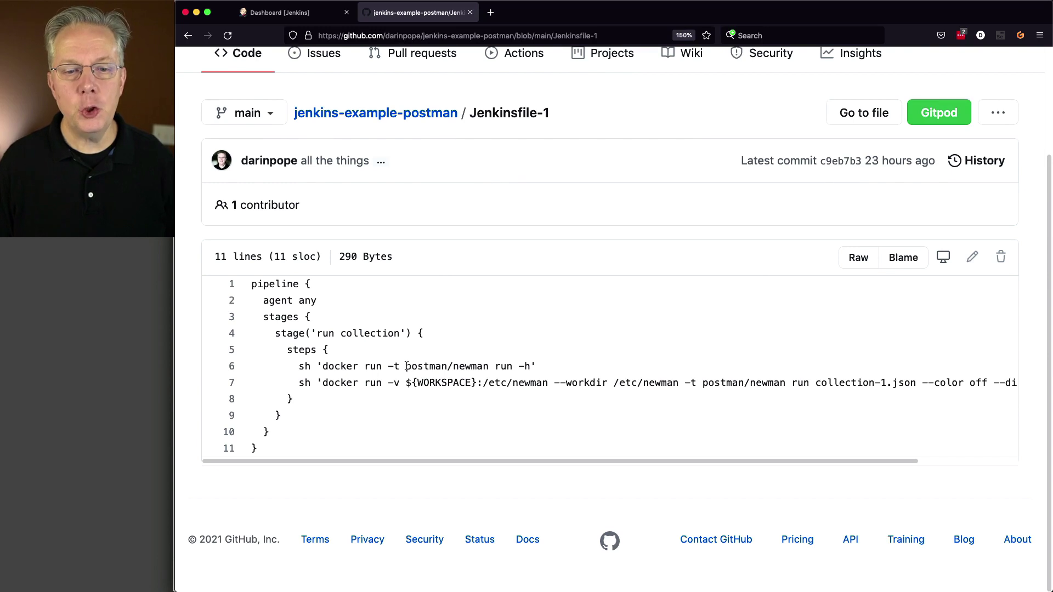
left_click_drag(406, 366, 490, 364)
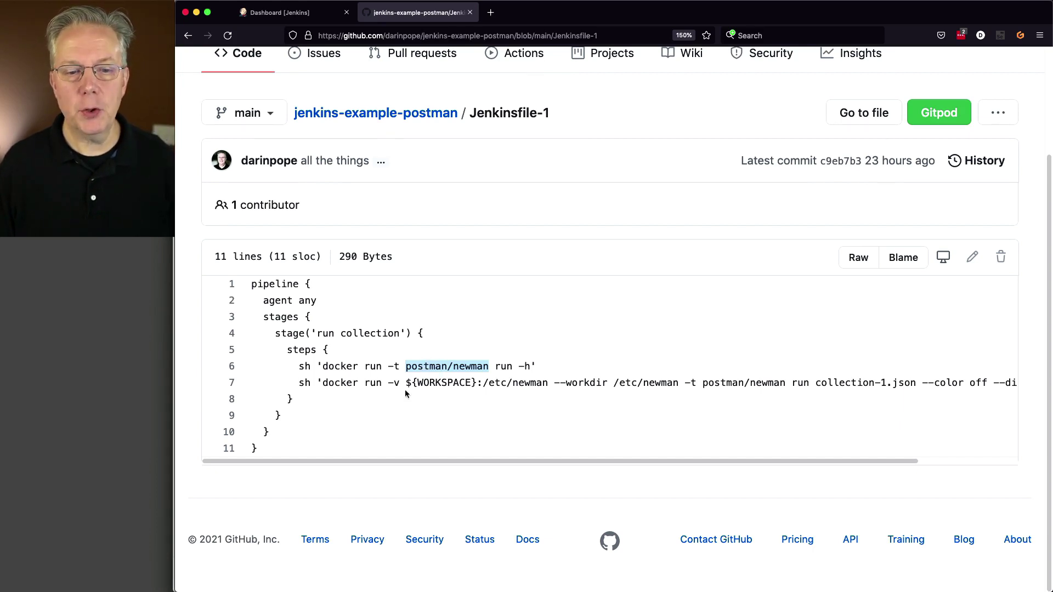
left_click_drag(389, 384, 547, 385)
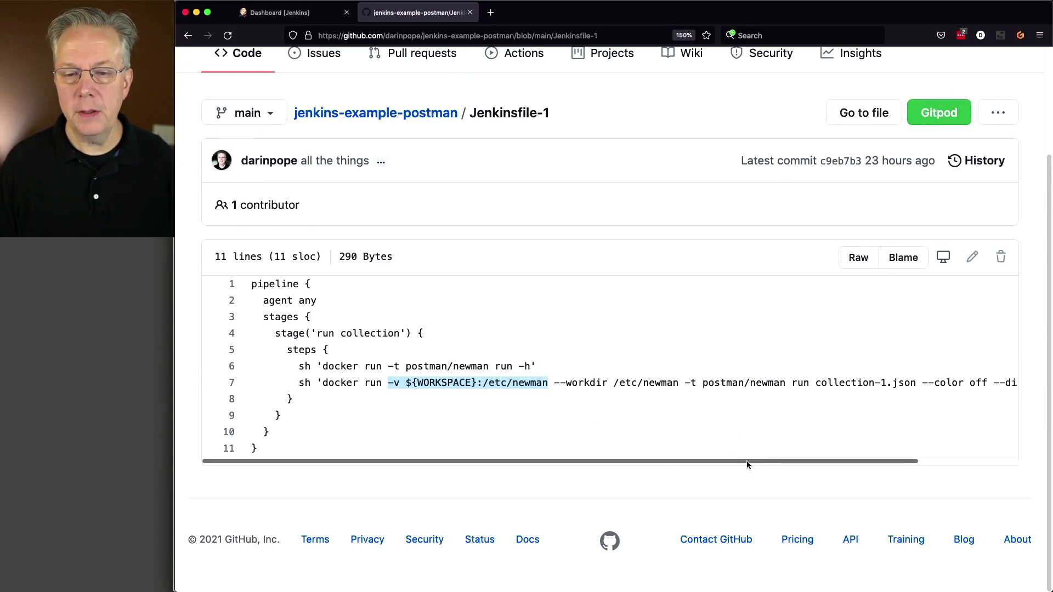
left_click_drag(748, 463, 827, 461)
left_click_drag(724, 385, 899, 381)
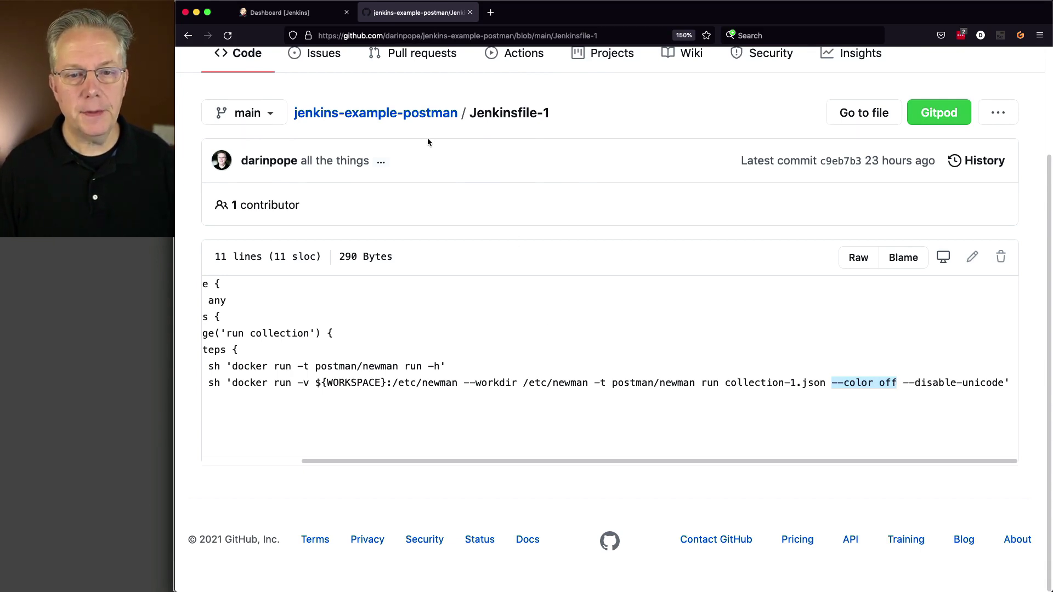
Open collection-1.json from the jenkins-example-postman repository and review its GET and POST example requests and tests.
left_click(421, 114)
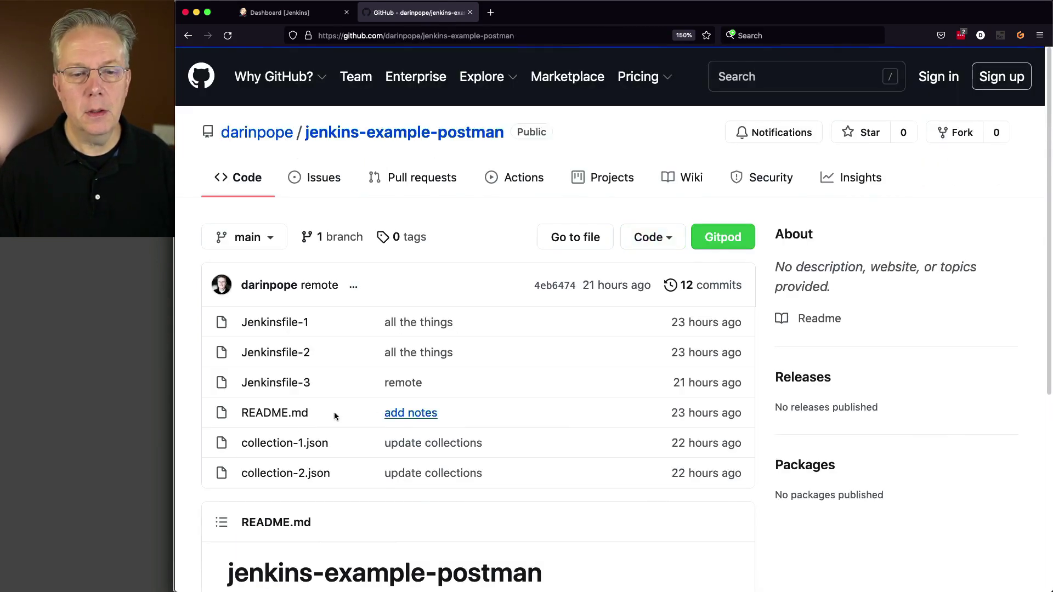
left_click(313, 442)
scroll(485, 299, "down", 3)
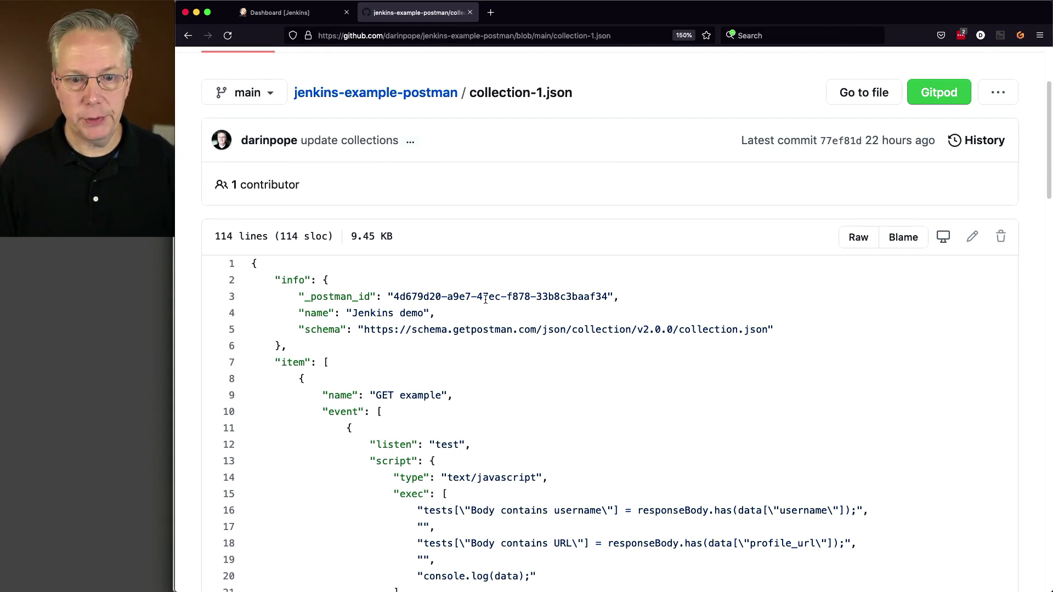
scroll(485, 298, "down", 5)
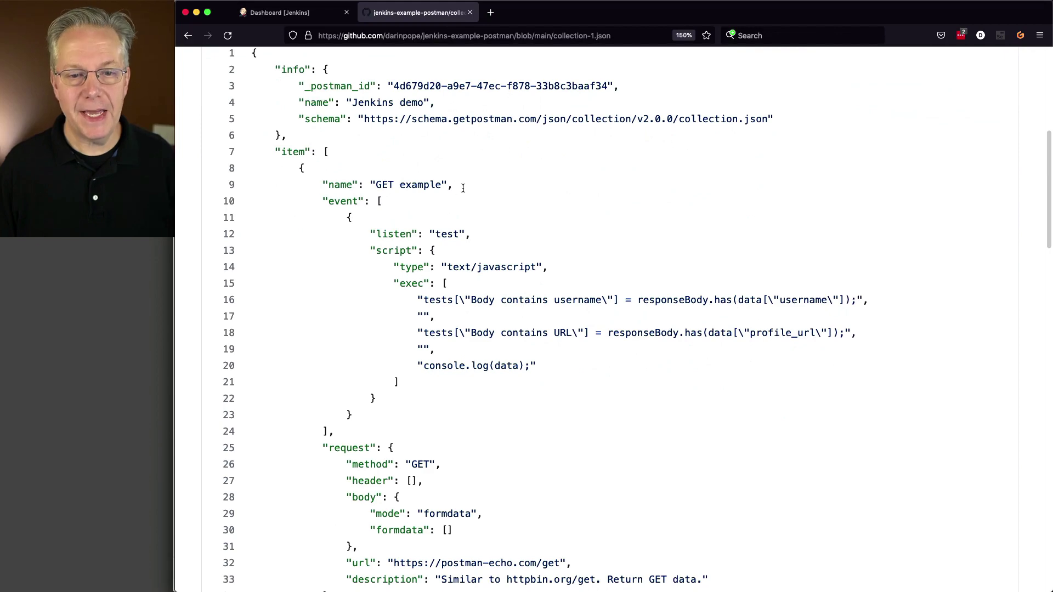
scroll(466, 236, "down", 10)
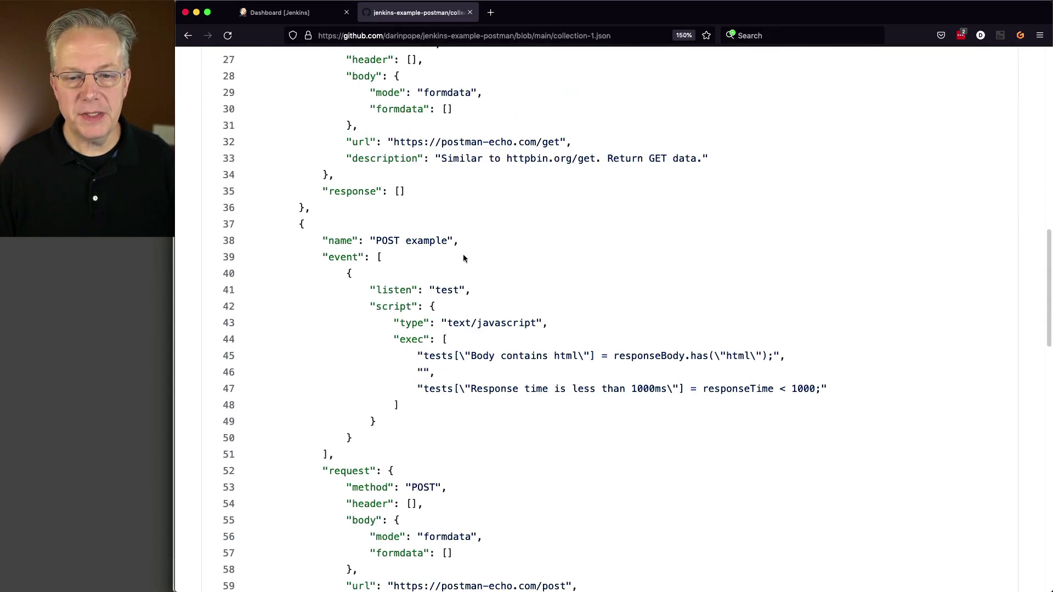
scroll(463, 259, "down", 4)
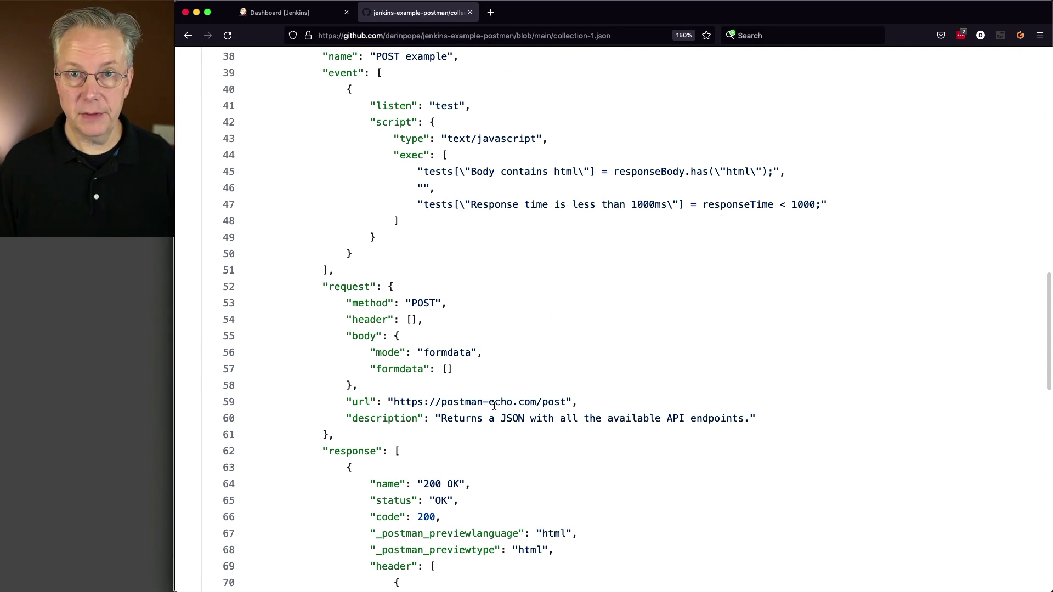
Switch to Jenkins and create a new Pipeline item named postman-newman.
left_click(299, 13)
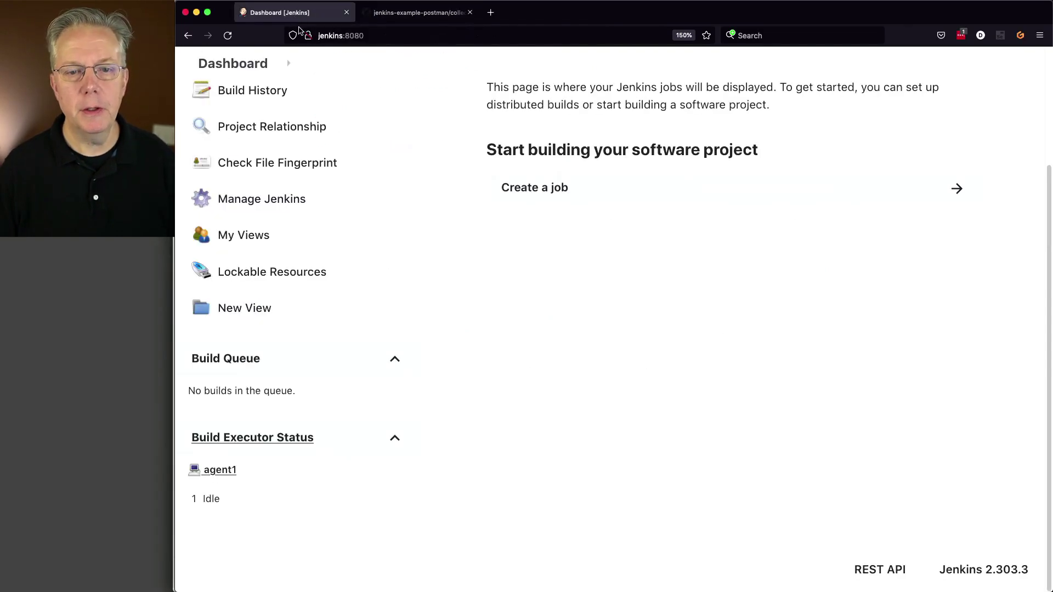
scroll(305, 164, "up", 2)
left_click(266, 161)
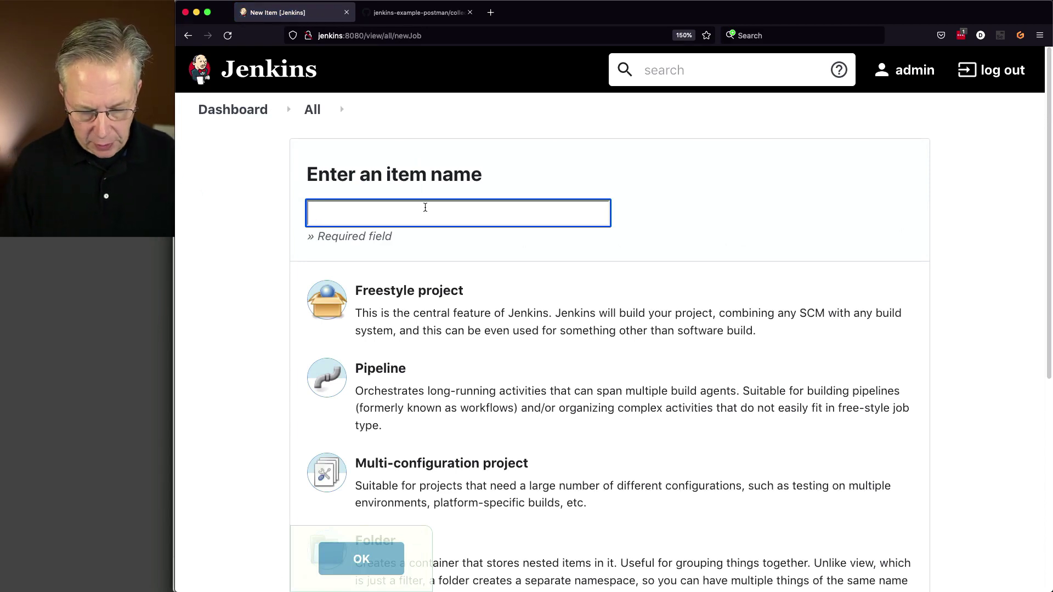
type("postma")
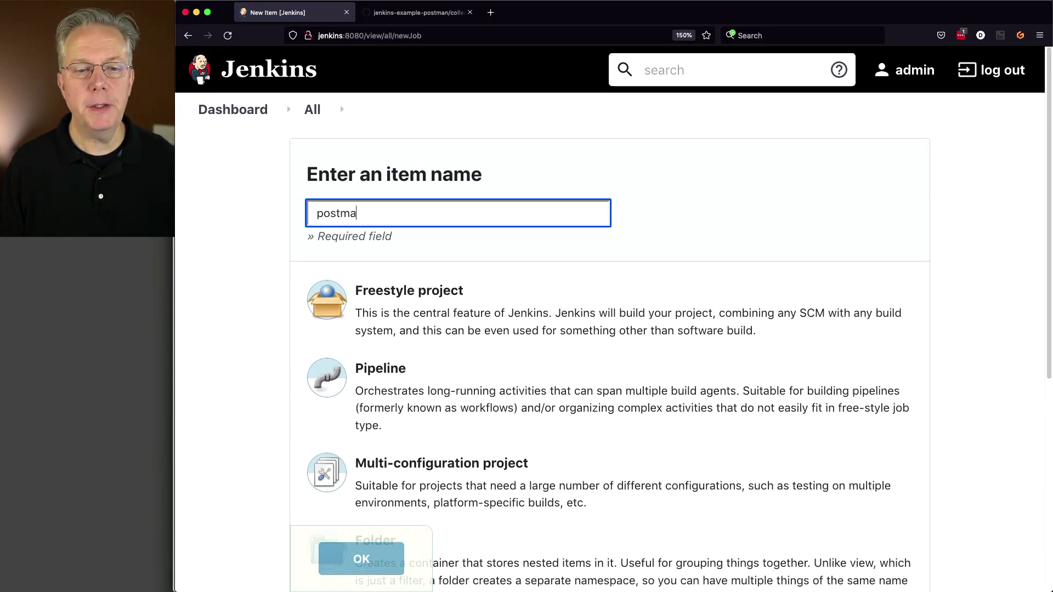
type("n-newman")
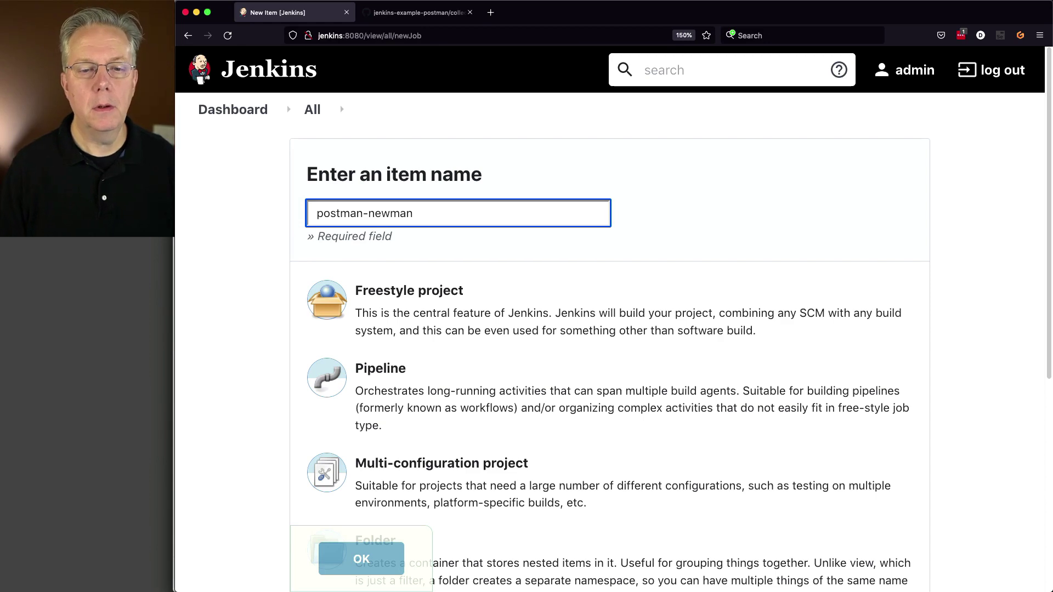
left_click(407, 409)
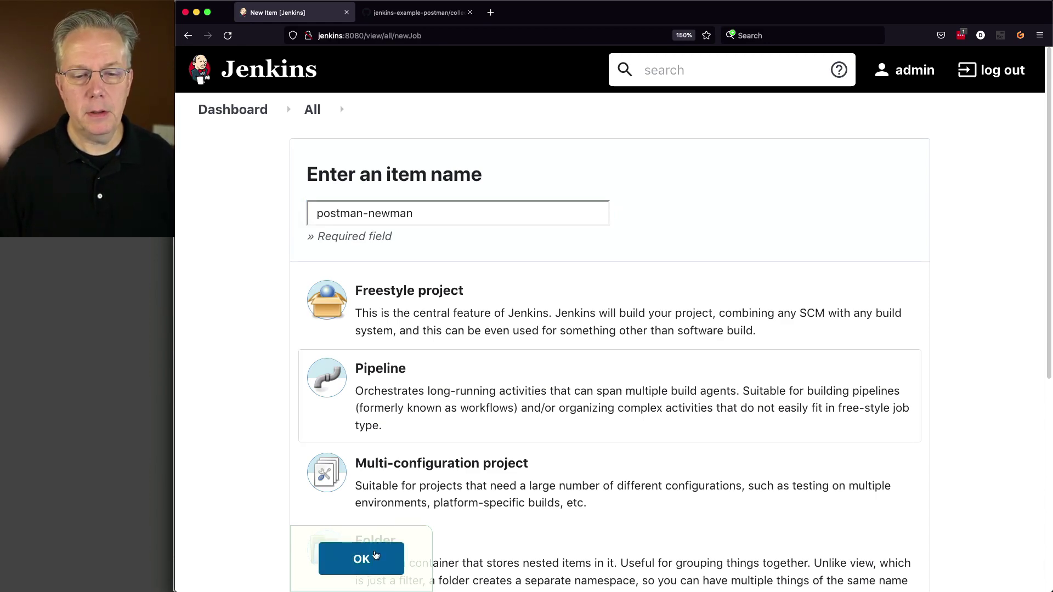
left_click(373, 557)
Define the pipeline as a script from Git SCM, using the HTTPS URL of the jenkins-example-postman.git GitHub repository.
scroll(529, 403, "down", 10)
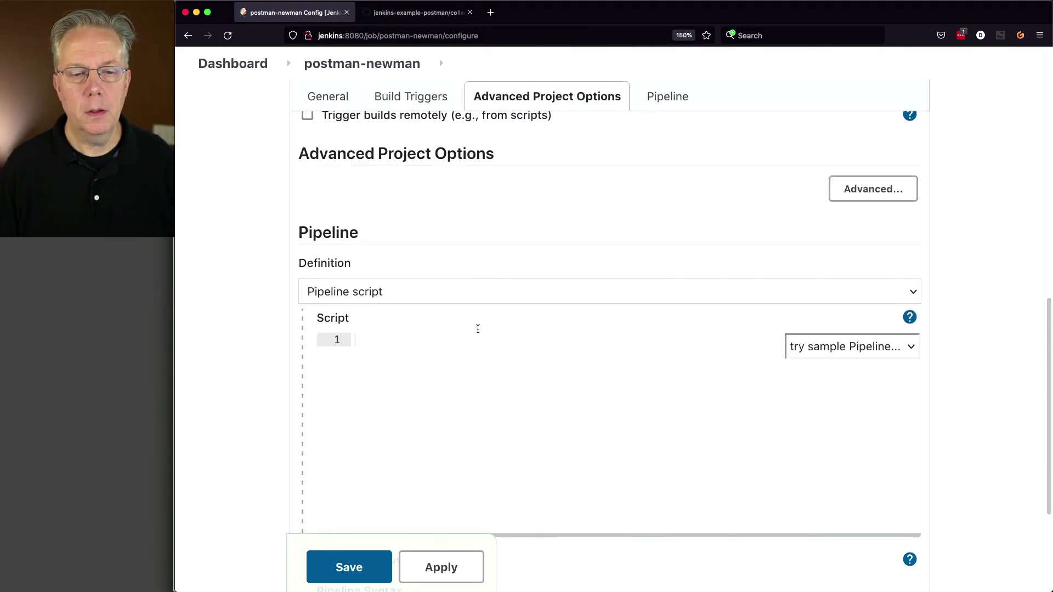
left_click(429, 290)
left_click(430, 306)
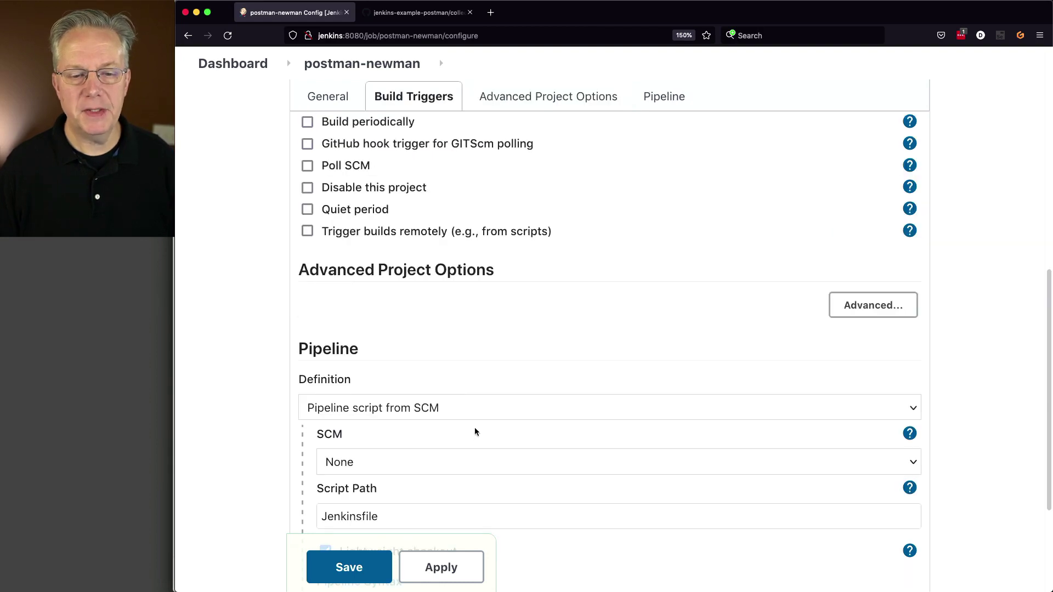
left_click(419, 386)
left_click(418, 396)
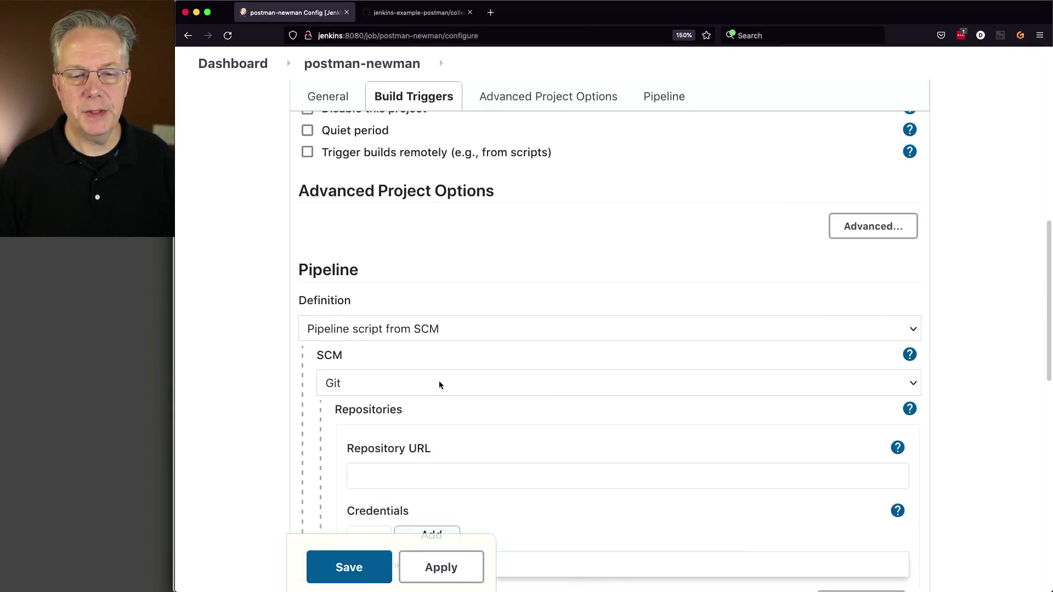
scroll(439, 381, "down", 3)
left_click(426, 344)
type("https://github.com/darinpope/jenkins-example-postman.git")
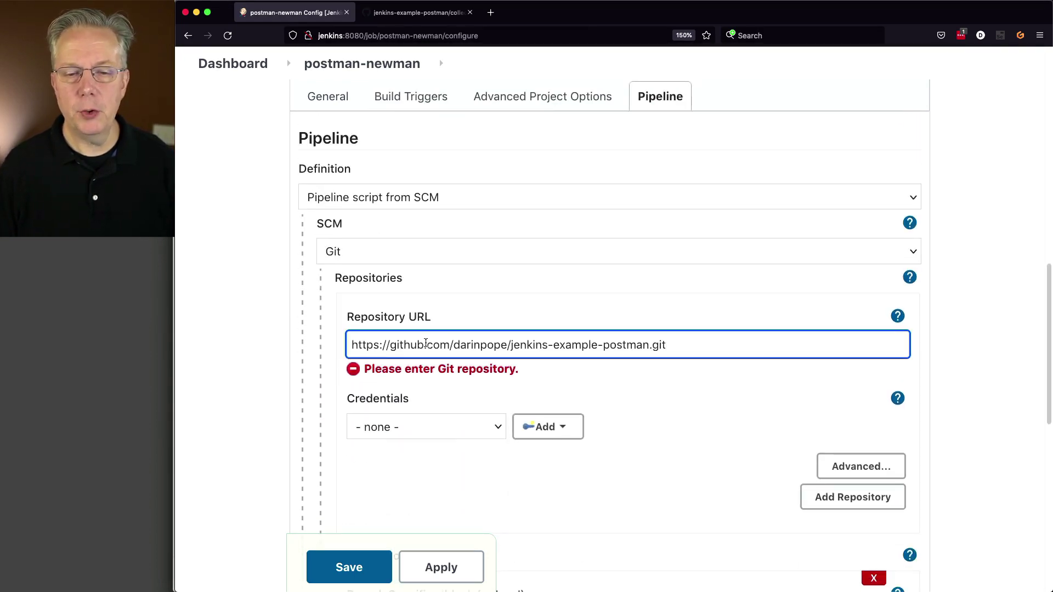
key("Tab")
Set the branch specifier to */main.
scroll(441, 368, "down", 5)
left_click(471, 393)
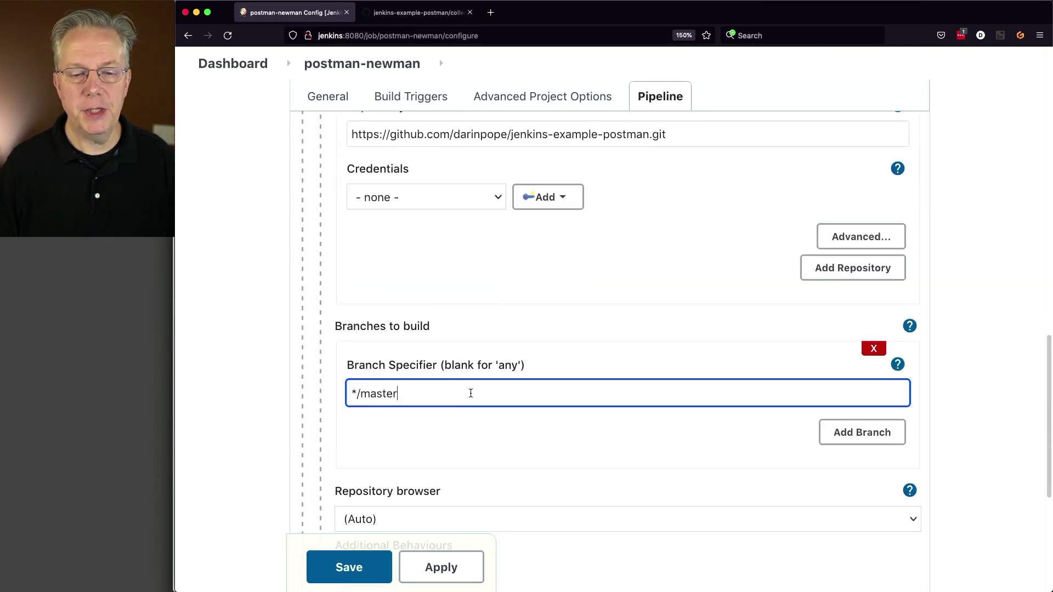
key("BackSpace")
key("BackSpace")
key("BackSpace")
key("BackSpace")
type("in")
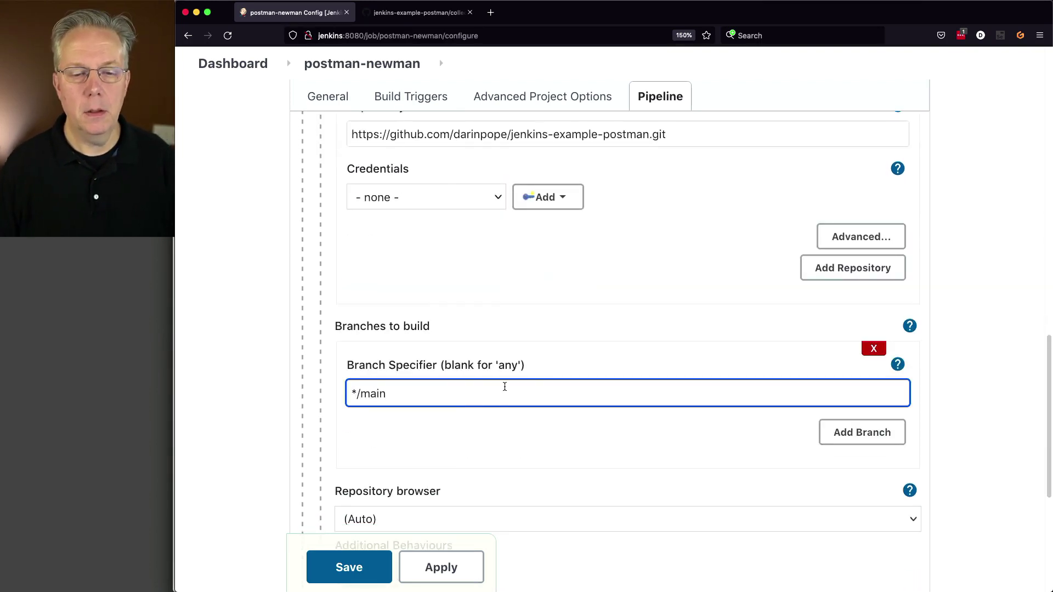
Set the script path to Jenkinsfile-1 and save the pipeline configuration.
scroll(504, 388, "down", 3)
scroll(504, 389, "down", 3)
left_click(469, 347)
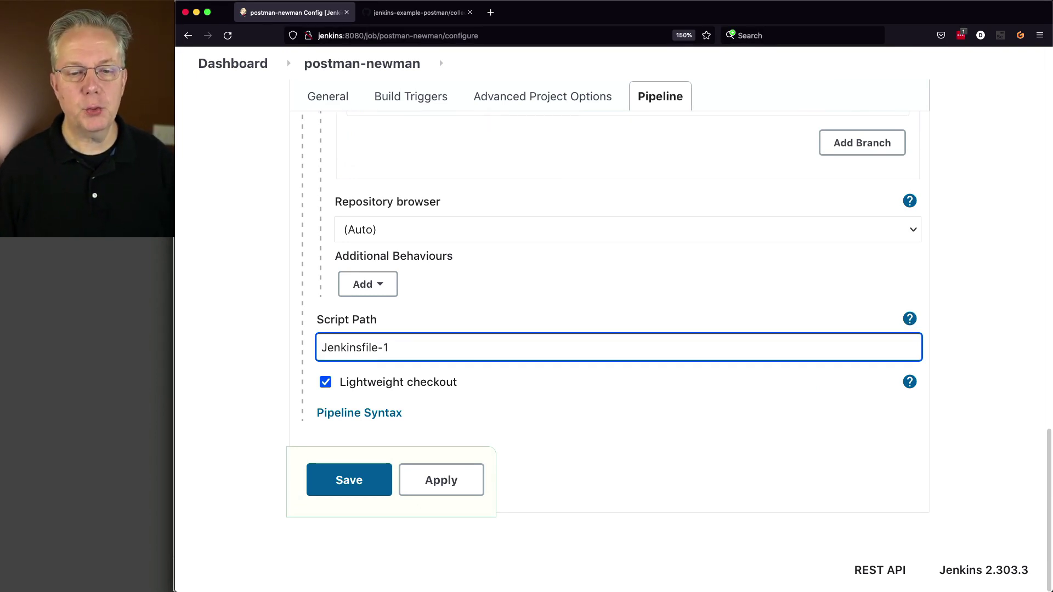
left_click(370, 478)
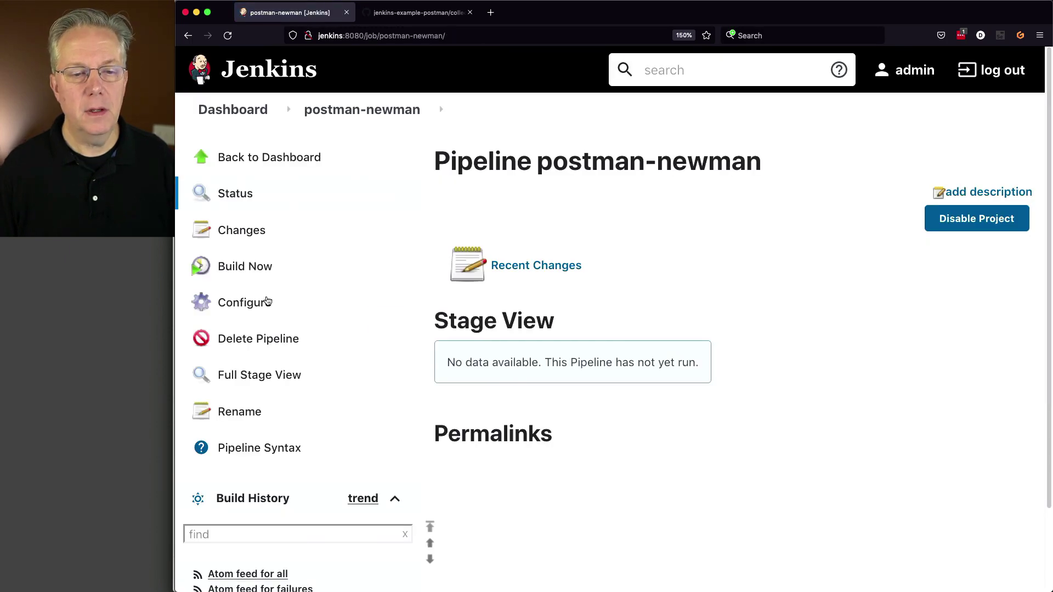
Run a build of the postman-newman pipeline and open the console output of build #1.
left_click(236, 267)
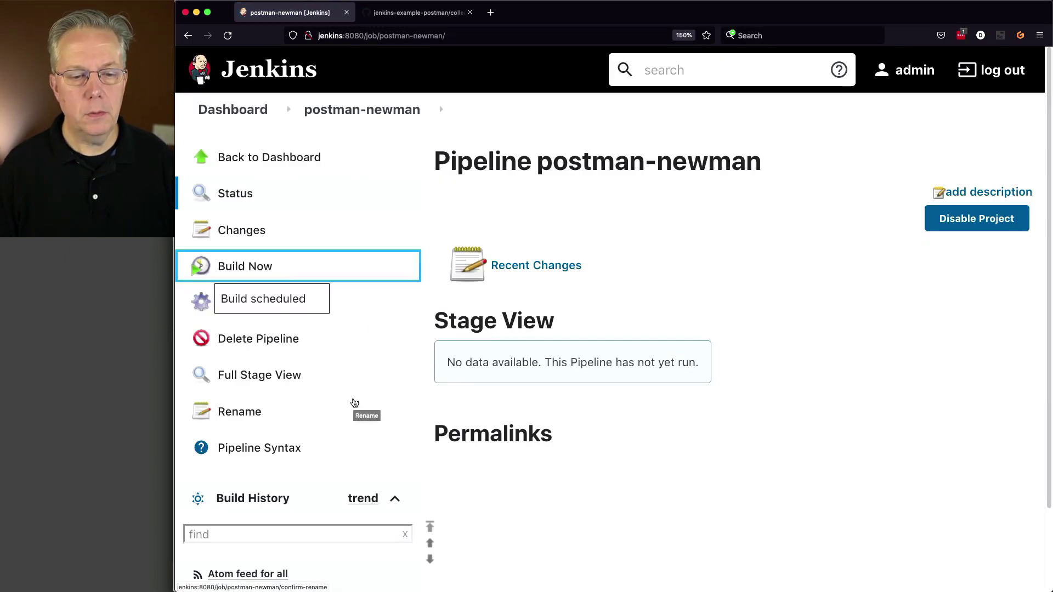
scroll(355, 403, "down", 3)
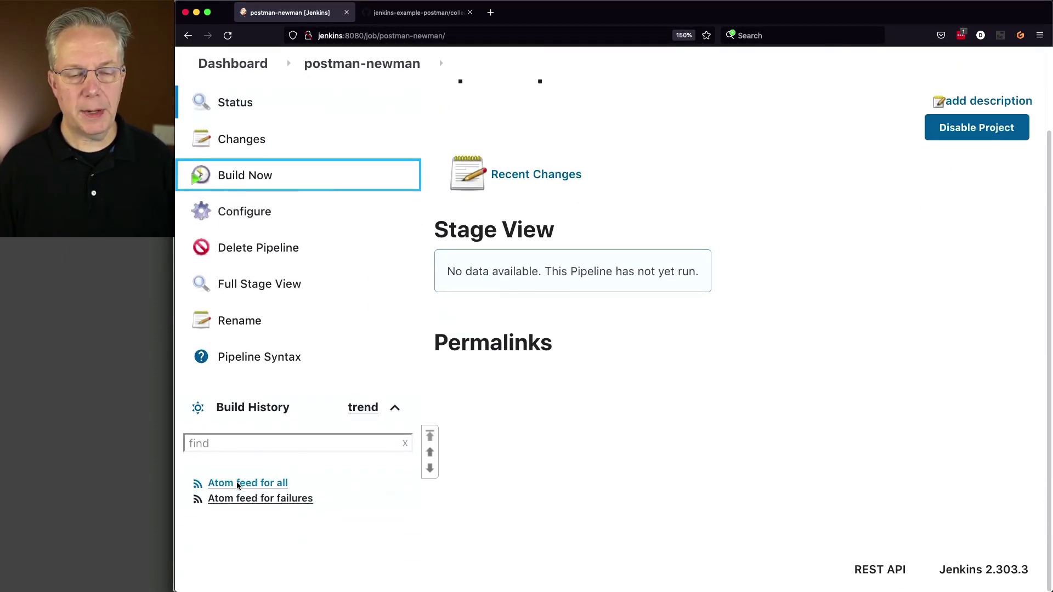
left_click(189, 472)
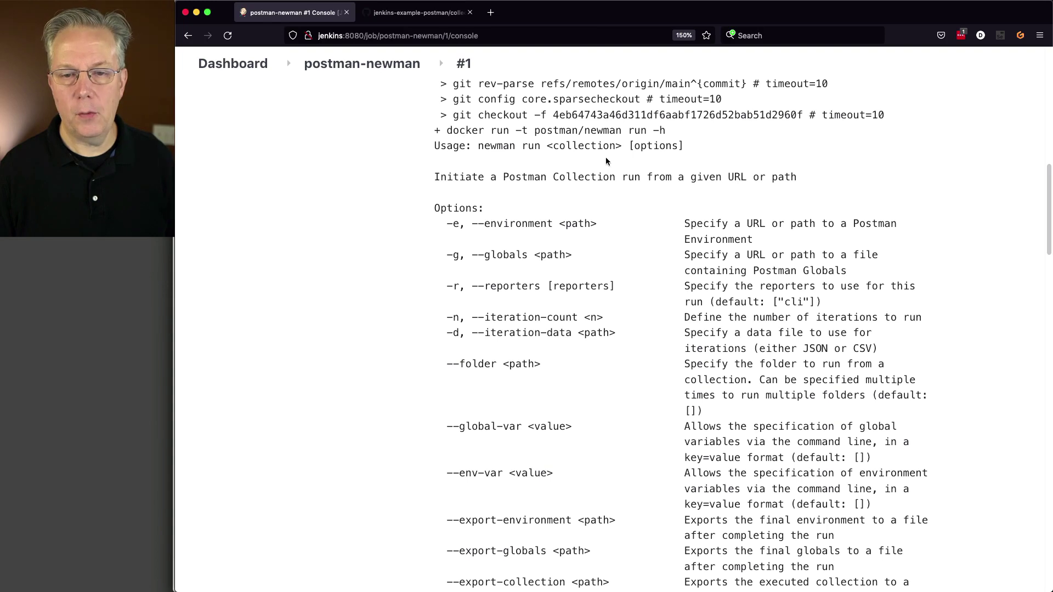
Read through the newman run help options in the console output of build #1.
scroll(637, 327, "down", 3)
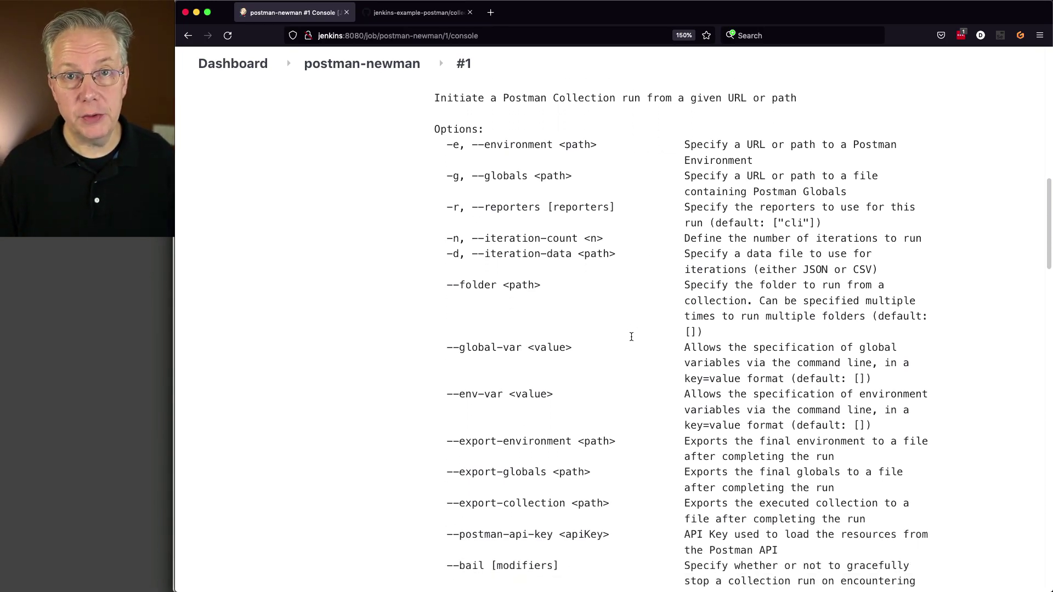
scroll(632, 337, "down", 6)
scroll(631, 336, "down", 5)
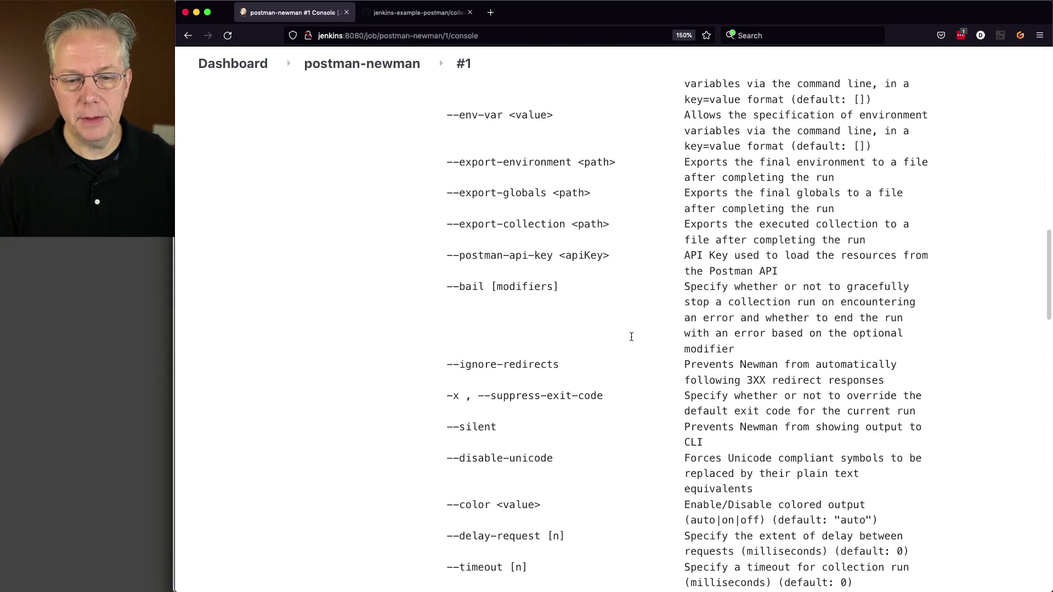
scroll(632, 336, "down", 20)
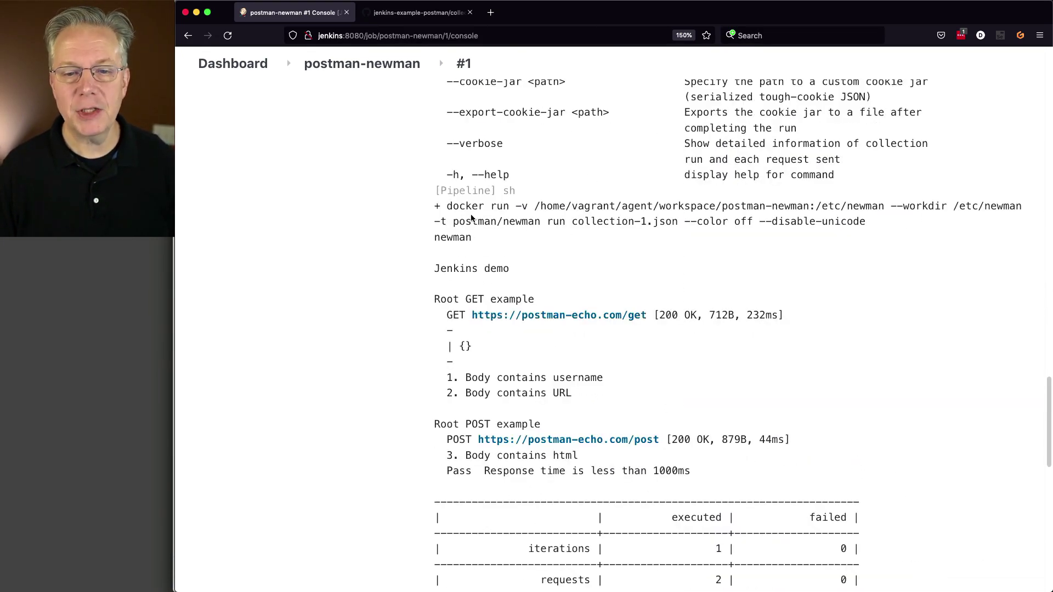
Examine the collection-1.json run in the console output, checking each assertion of the GET and POST examples.
left_click_drag(572, 222, 674, 227)
scroll(665, 265, "down", 4)
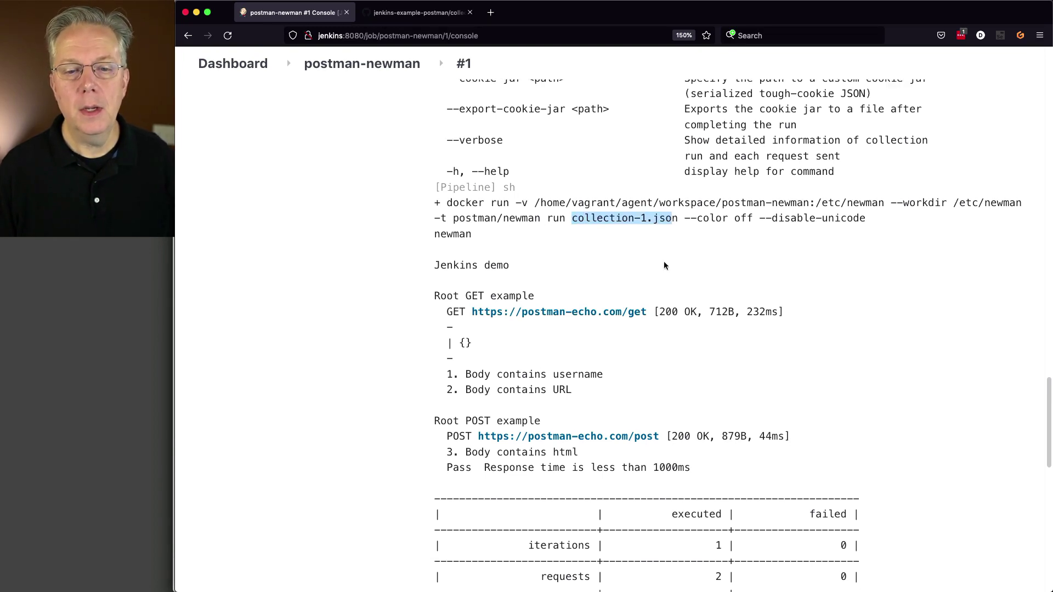
scroll(663, 266, "down", 2)
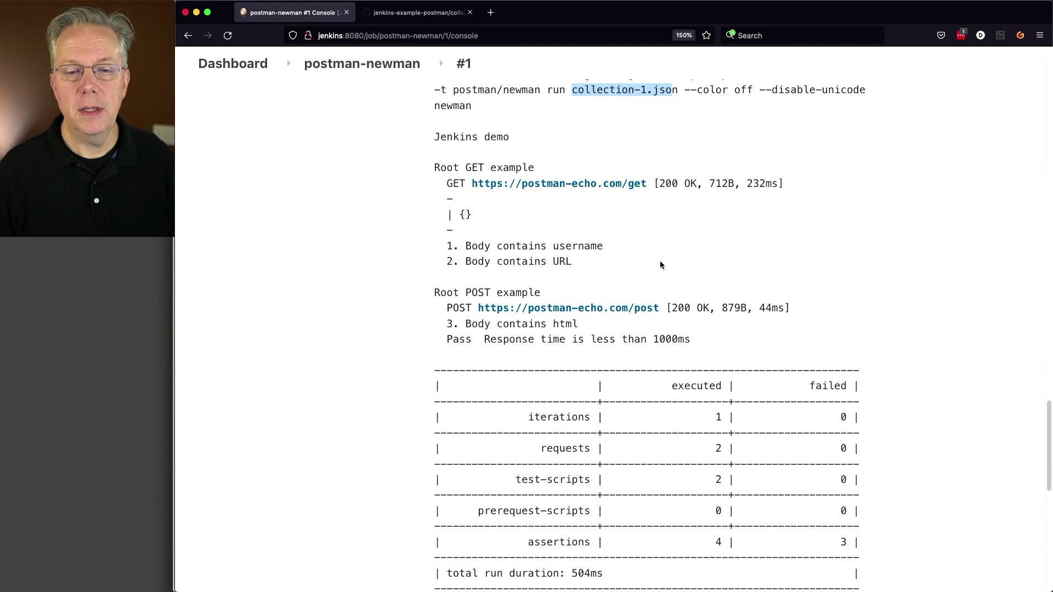
left_click_drag(477, 246, 591, 246)
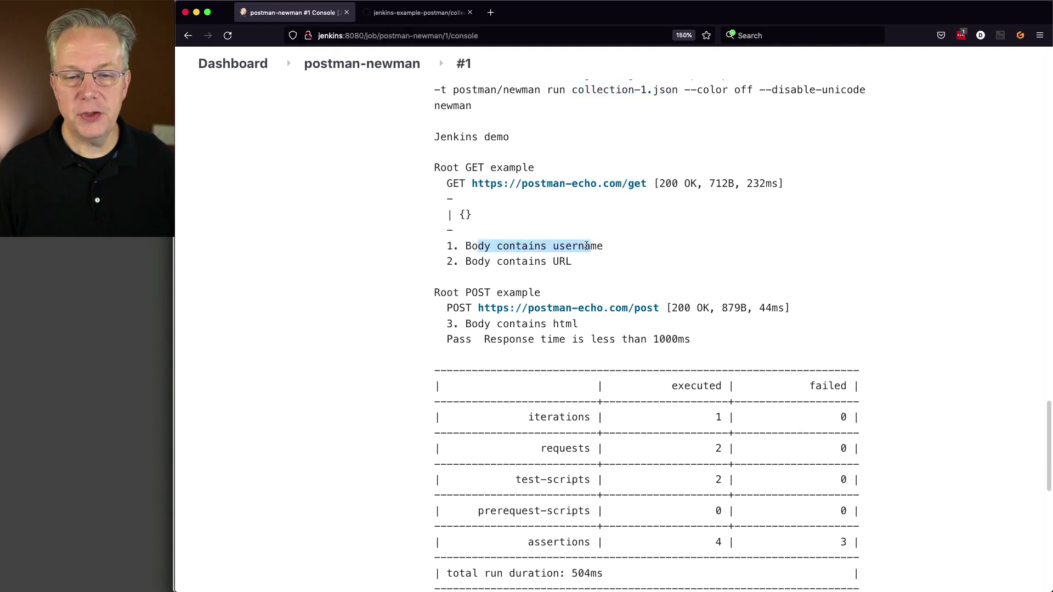
left_click(478, 260)
left_click_drag(478, 260, 572, 261)
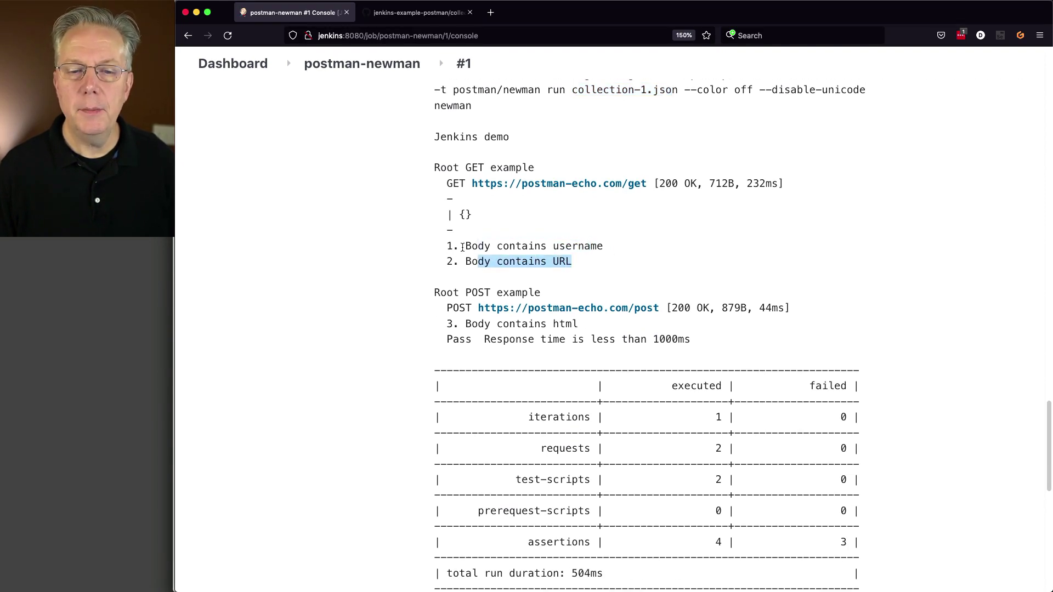
left_click_drag(466, 246, 445, 258)
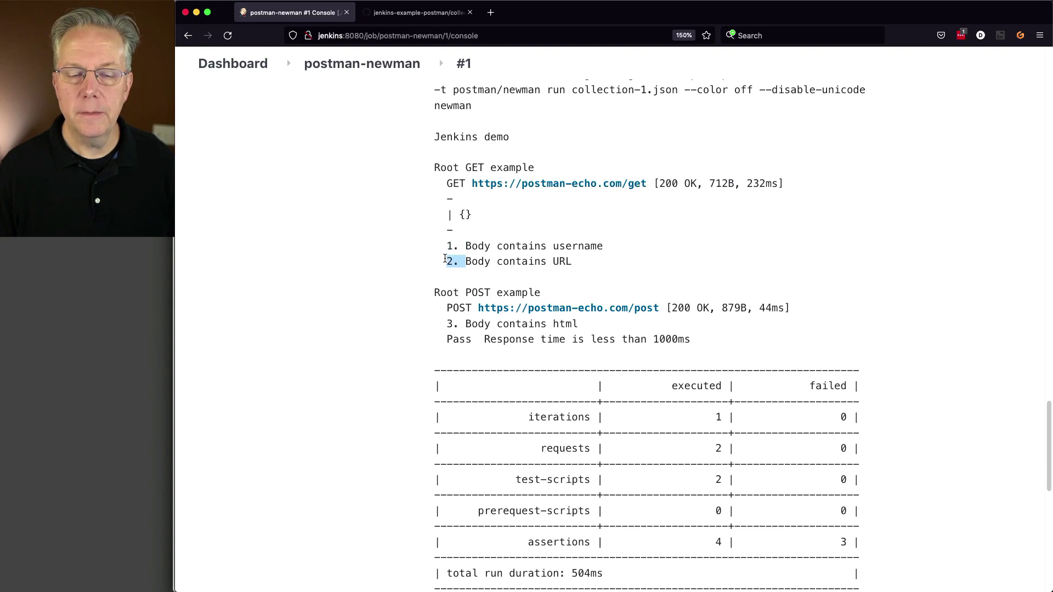
left_click_drag(446, 324, 466, 325)
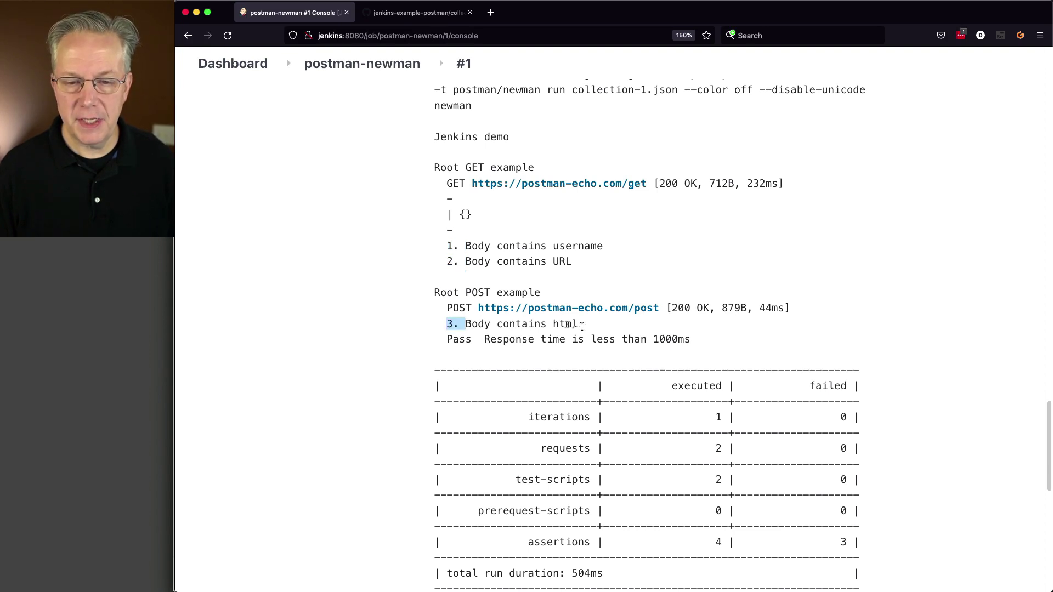
left_click(521, 337)
left_click_drag(447, 339, 700, 341)
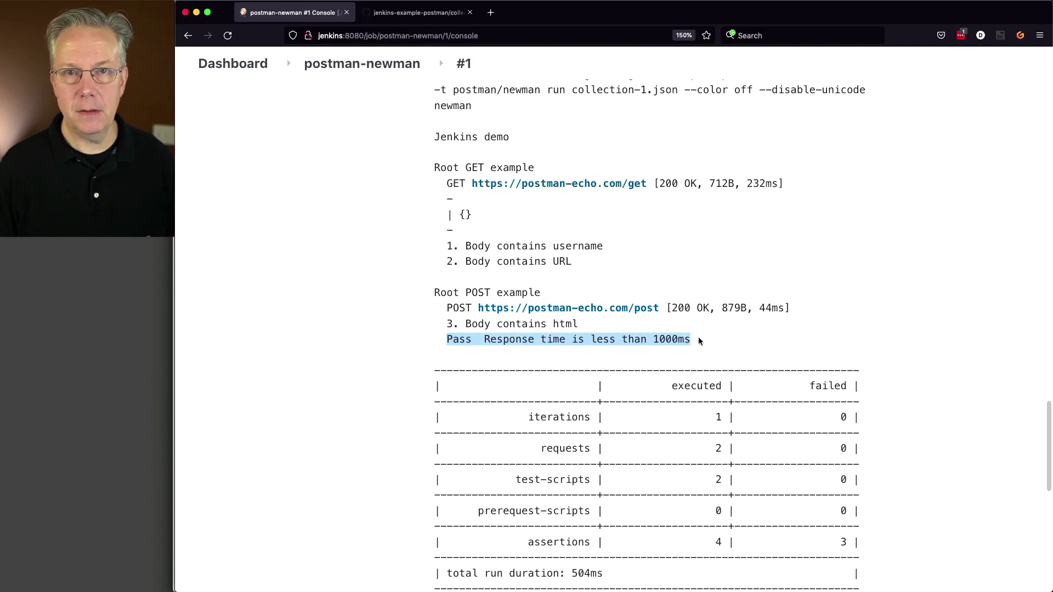
Examine the run summary table, the assertion failure details and the final build status in the console output of build #1.
scroll(603, 342, "down", 4)
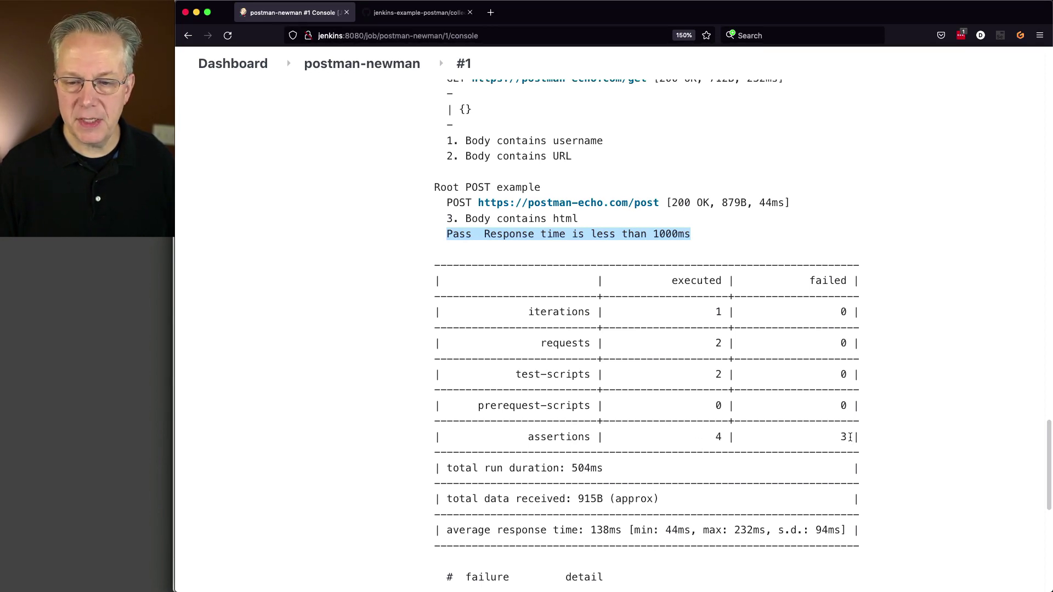
left_click_drag(850, 437, 836, 437)
scroll(659, 425, "down", 9)
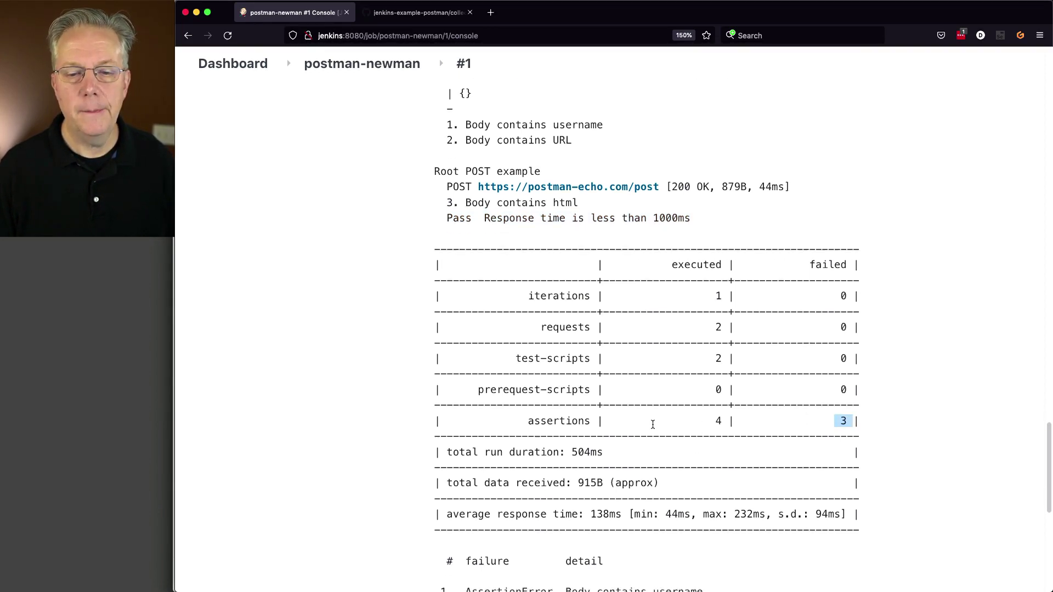
scroll(653, 429, "down", 5)
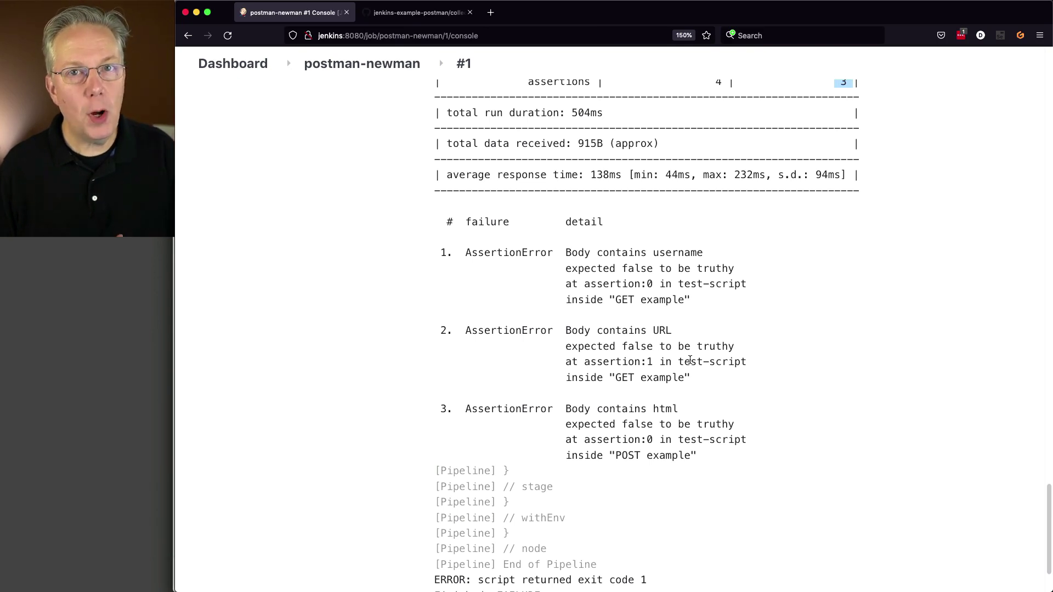
scroll(676, 357, "down", 3)
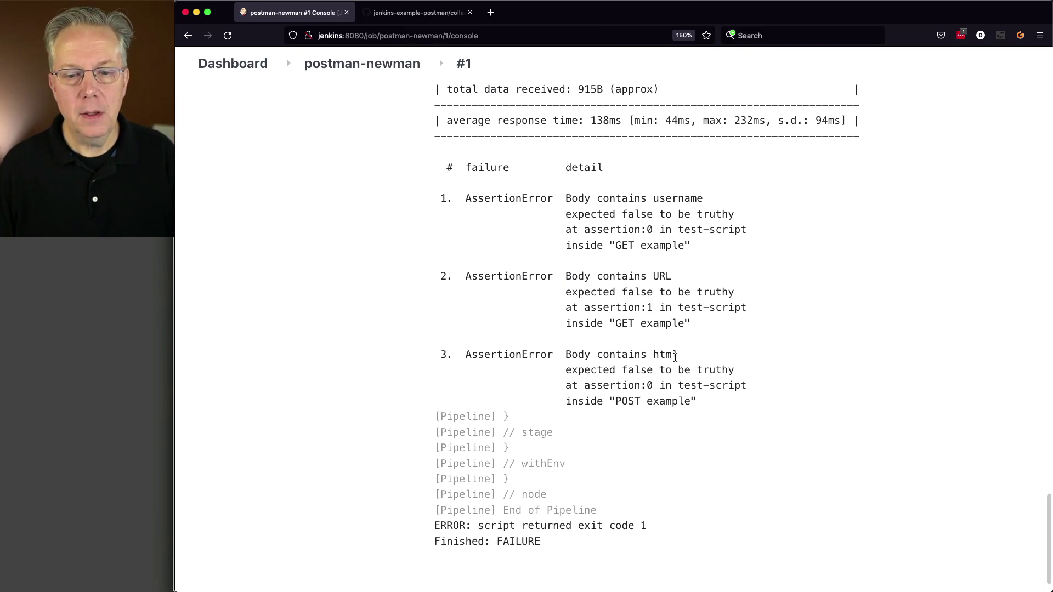
scroll(675, 358, "down", 1)
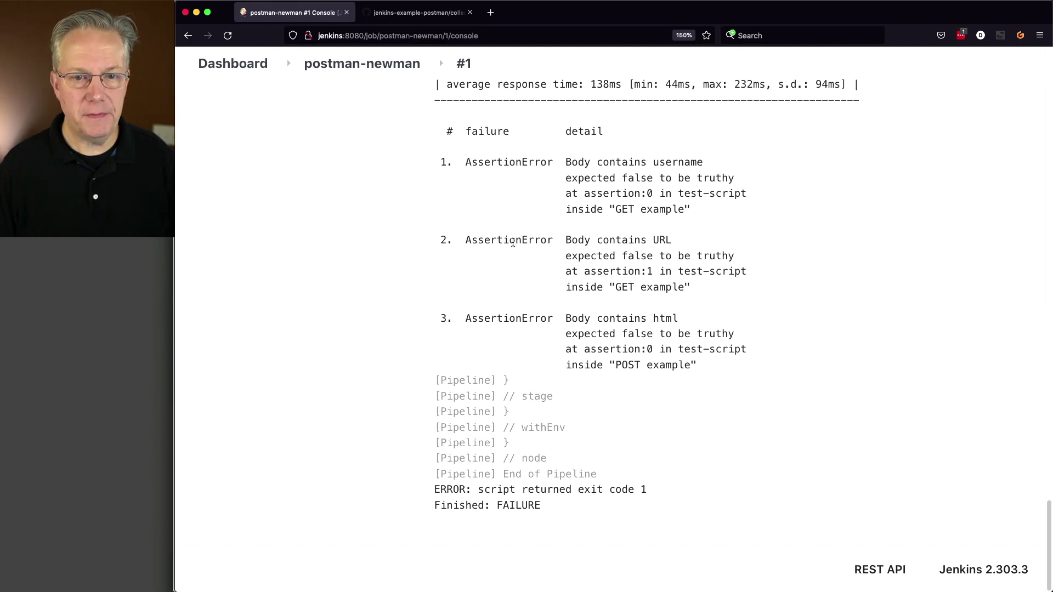
Open the postman-newman pipeline page and review the stage view of build #1.
left_click(388, 74)
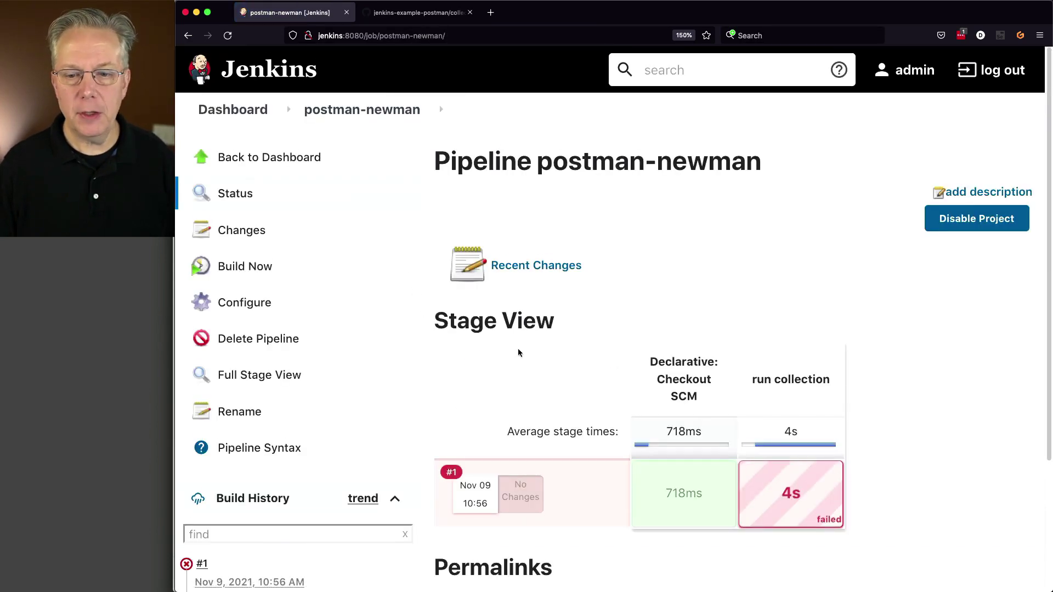
scroll(514, 312, "down", 4)
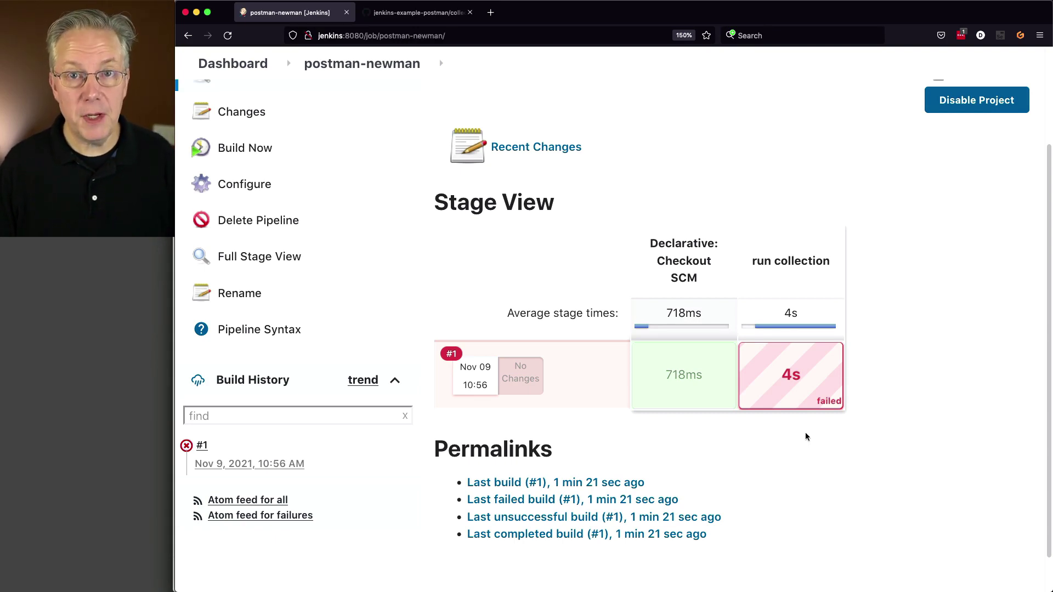
scroll(283, 157, "up", 3)
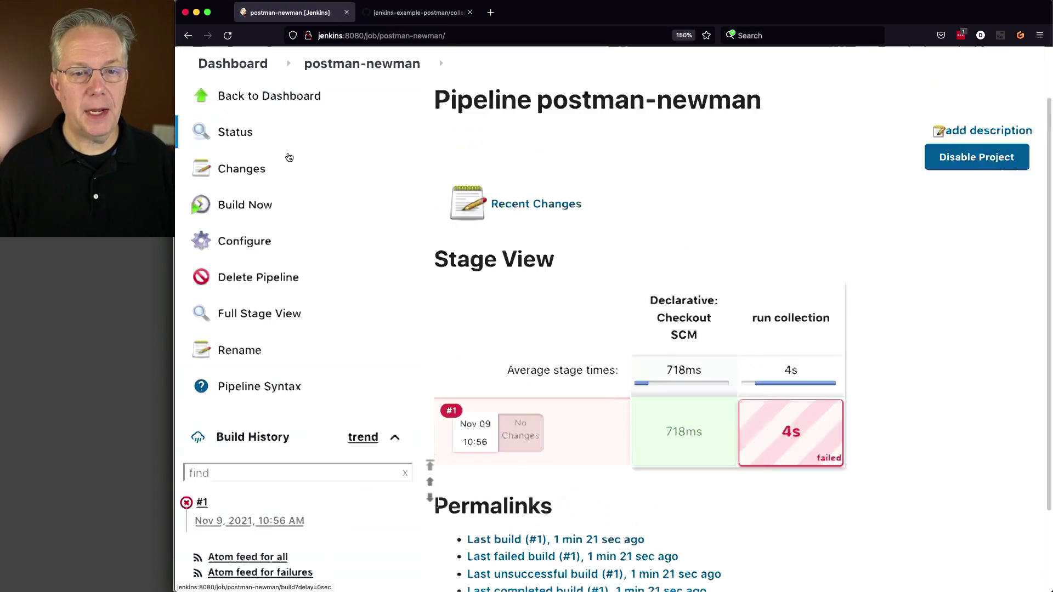
Set the script path of the postman-newman pipeline to Jenkinsfile-2 and save the configuration.
left_click(249, 110)
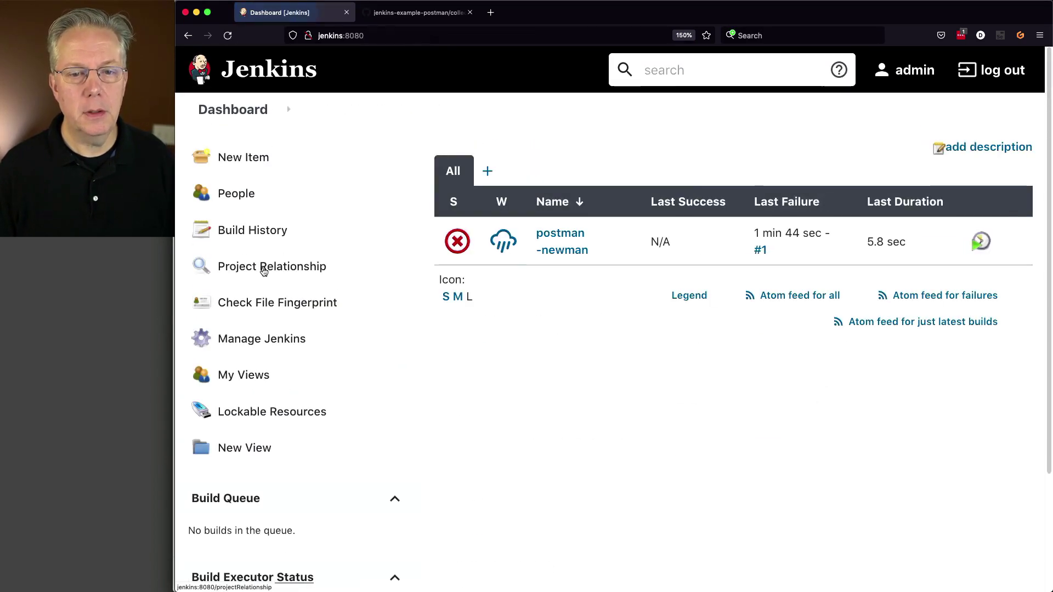
left_click(541, 251)
left_click(249, 301)
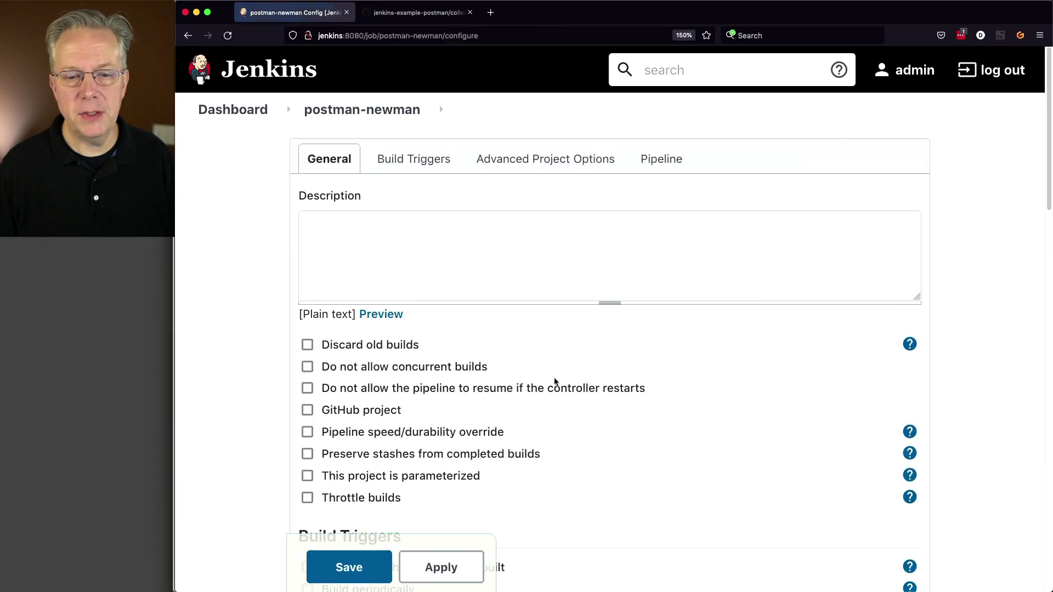
scroll(553, 382, "down", 8)
scroll(553, 381, "down", 8)
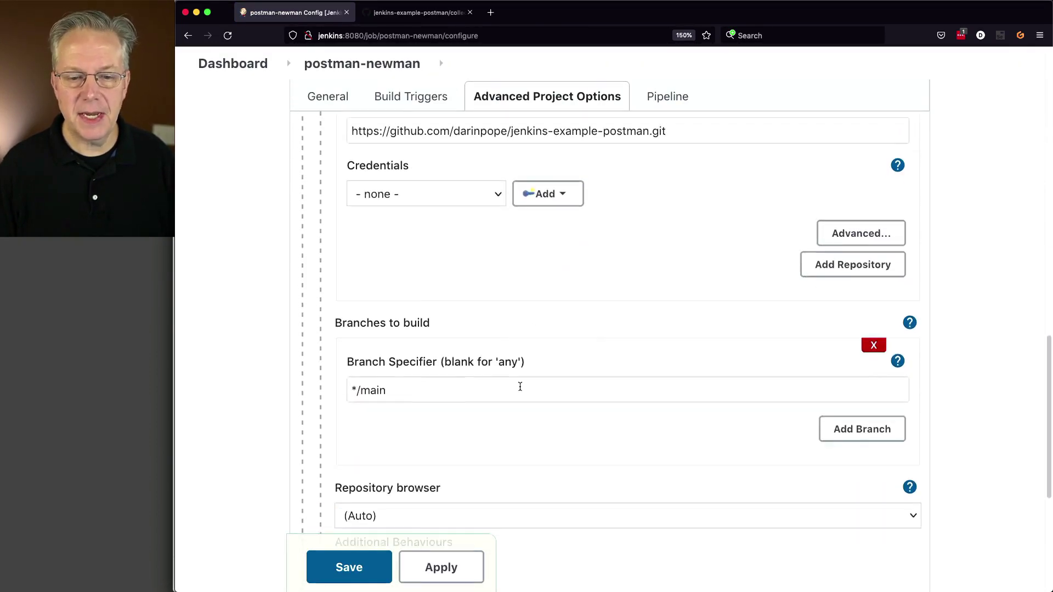
scroll(500, 509, "down", 3)
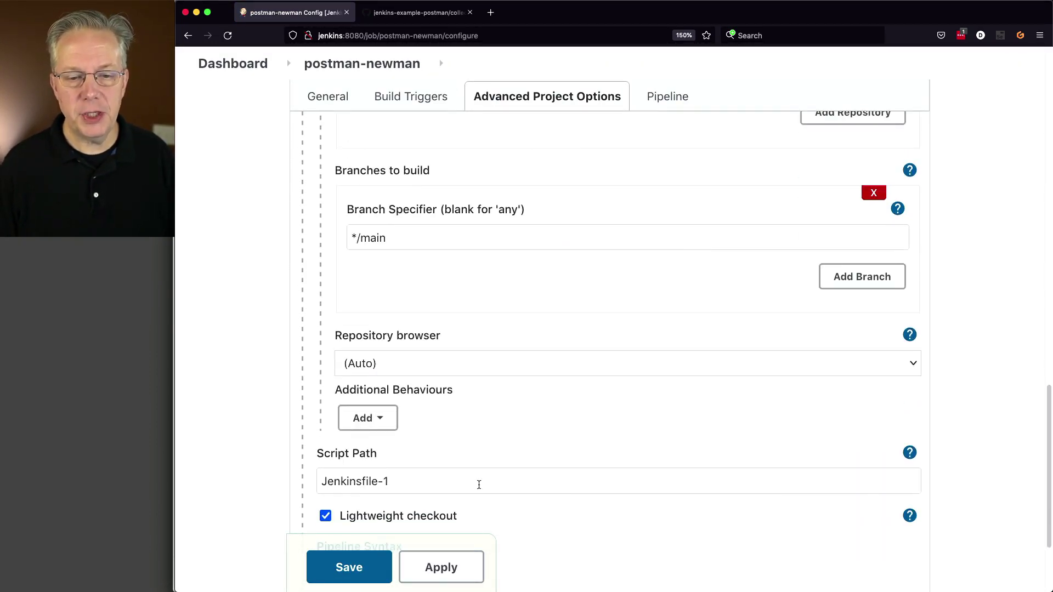
left_click(479, 485)
key("BackSpace")
type("2")
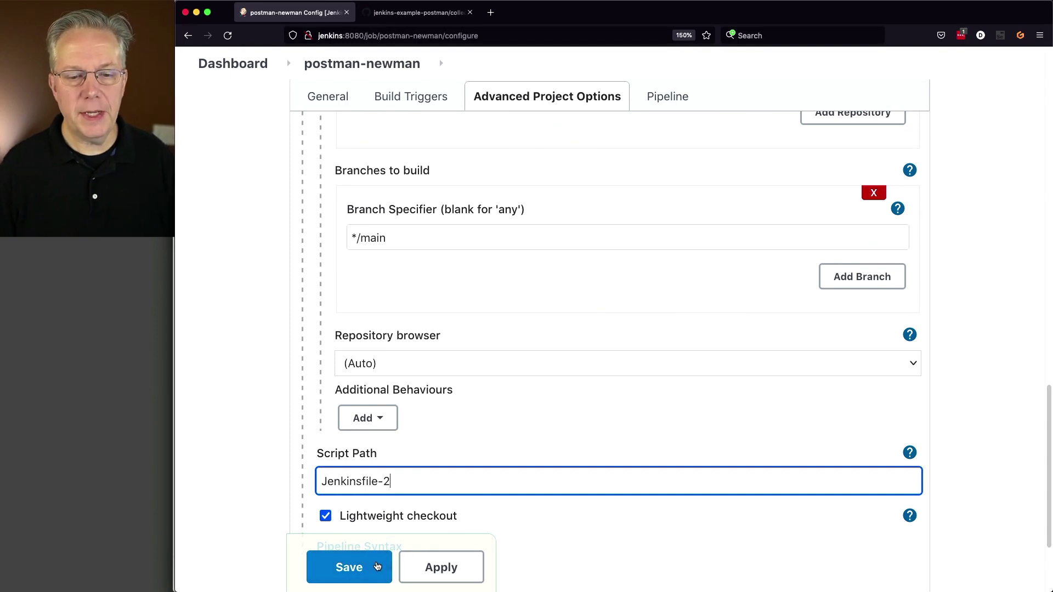
left_click(349, 568)
Open Jenkinsfile-2 in the jenkins-example-postman repository on GitHub and check which collection file its newman run command uses.
left_click(434, 14)
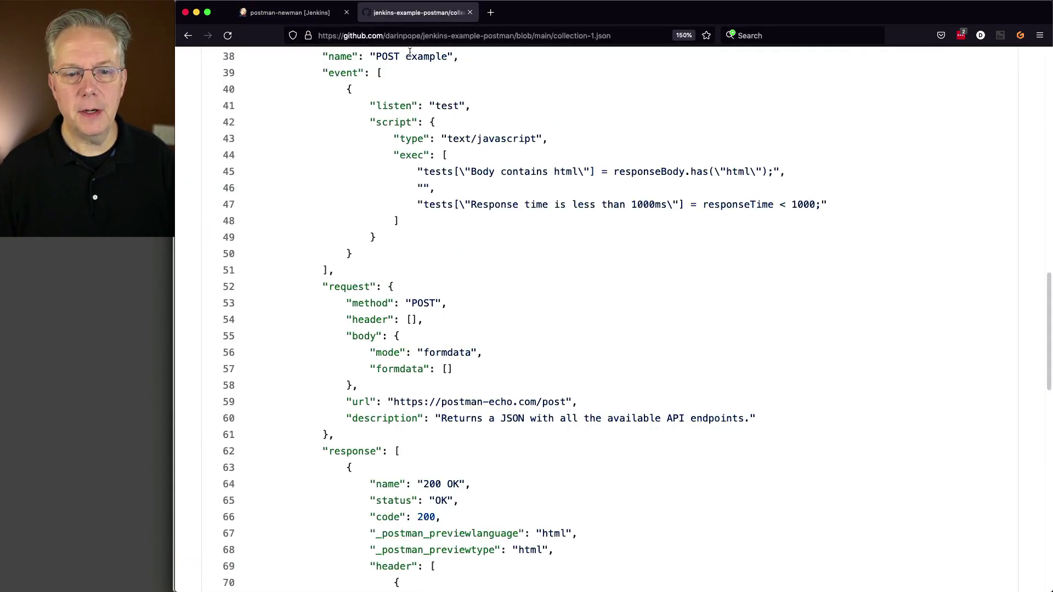
scroll(437, 242, "up", 15)
left_click(437, 242)
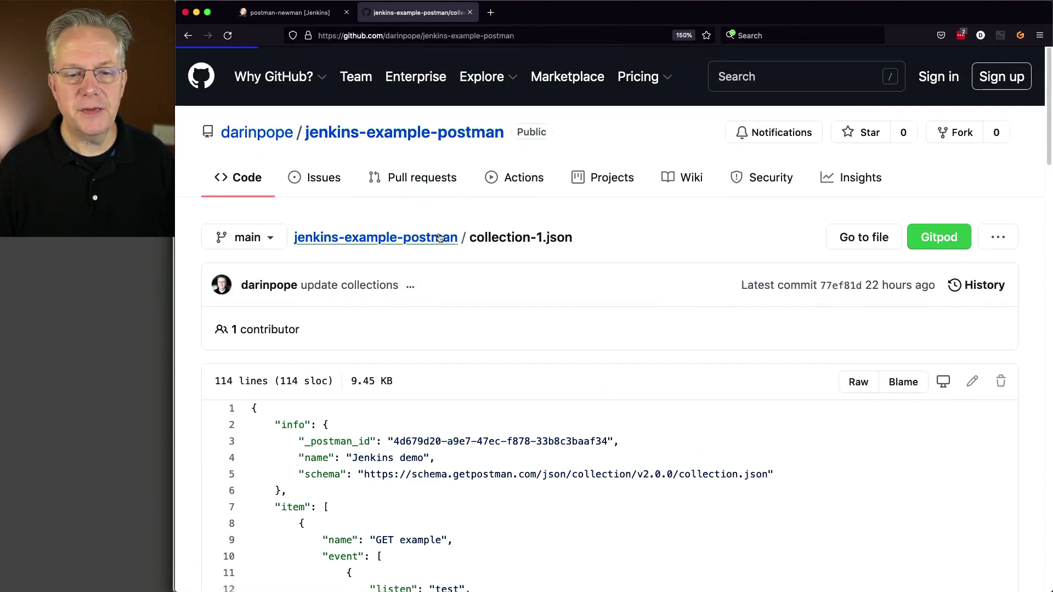
left_click(286, 354)
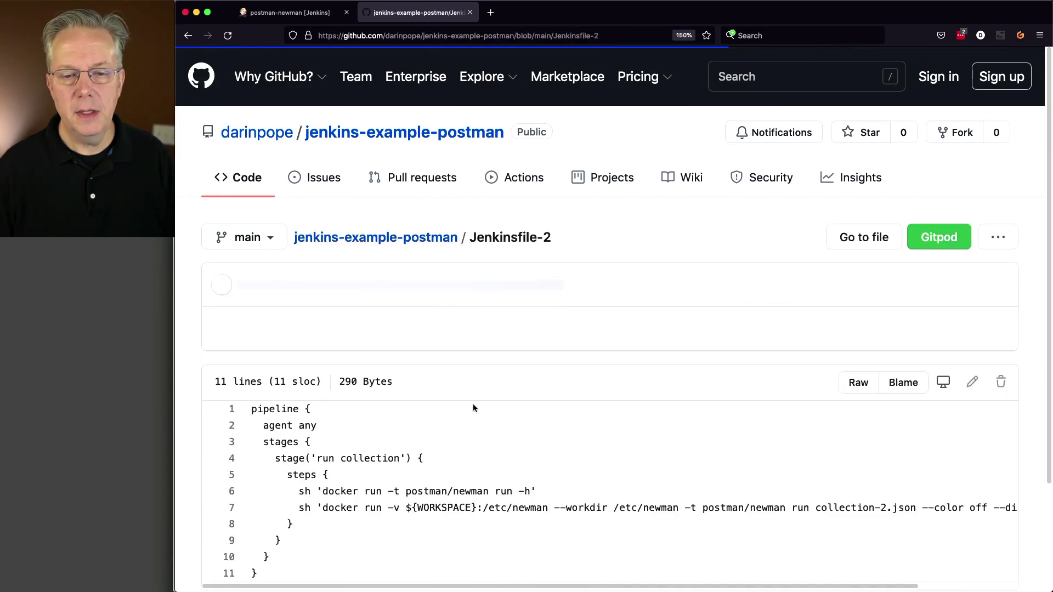
scroll(491, 402, "down", 3)
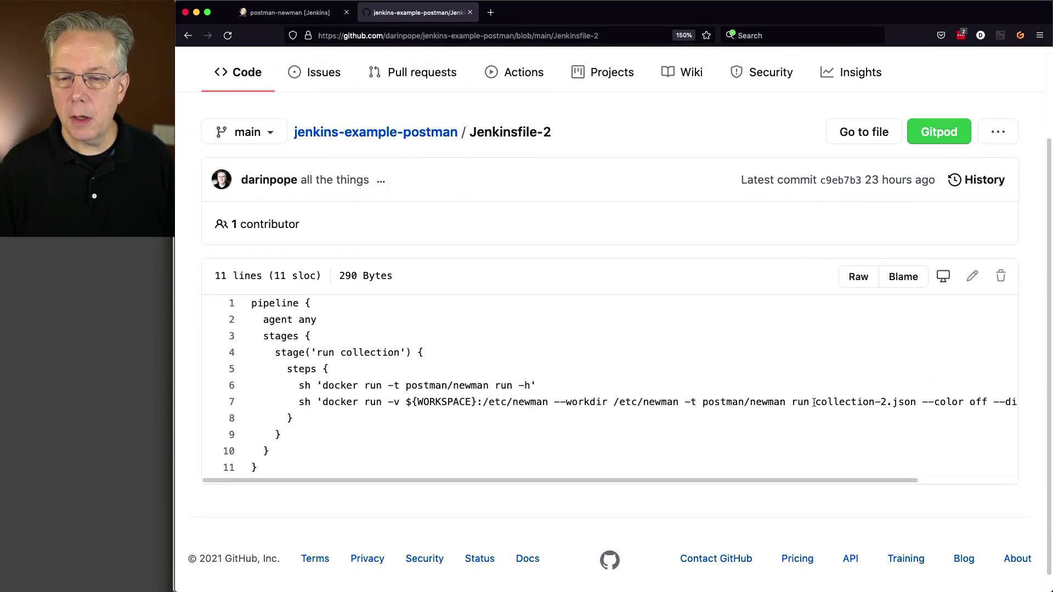
left_click_drag(815, 403, 917, 407)
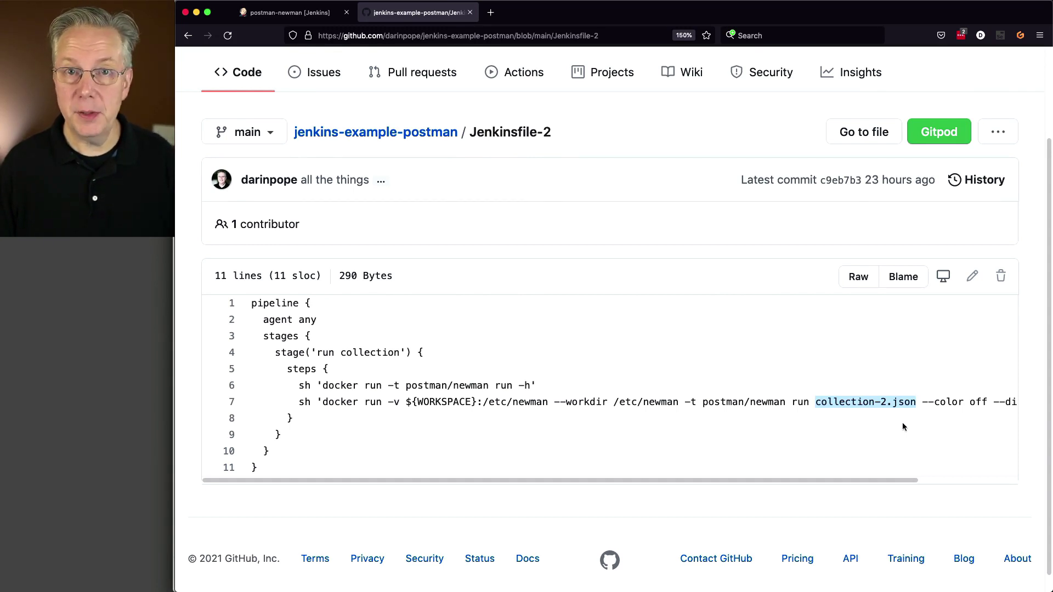
Switch back to Jenkins, run a new build of the postman-newman pipeline and open the console output of build #2.
left_click(296, 12)
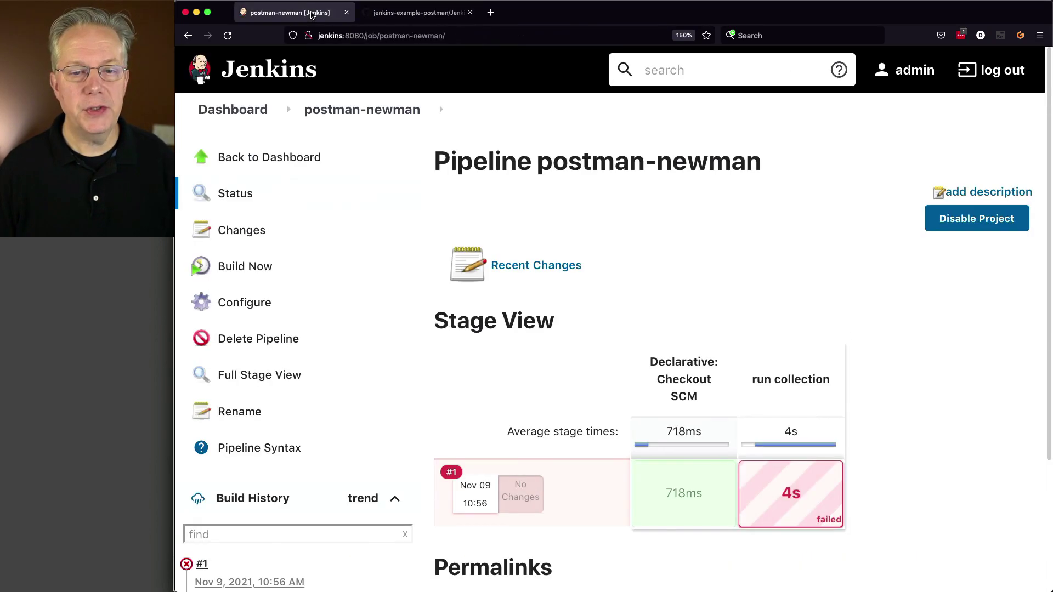
left_click(257, 268)
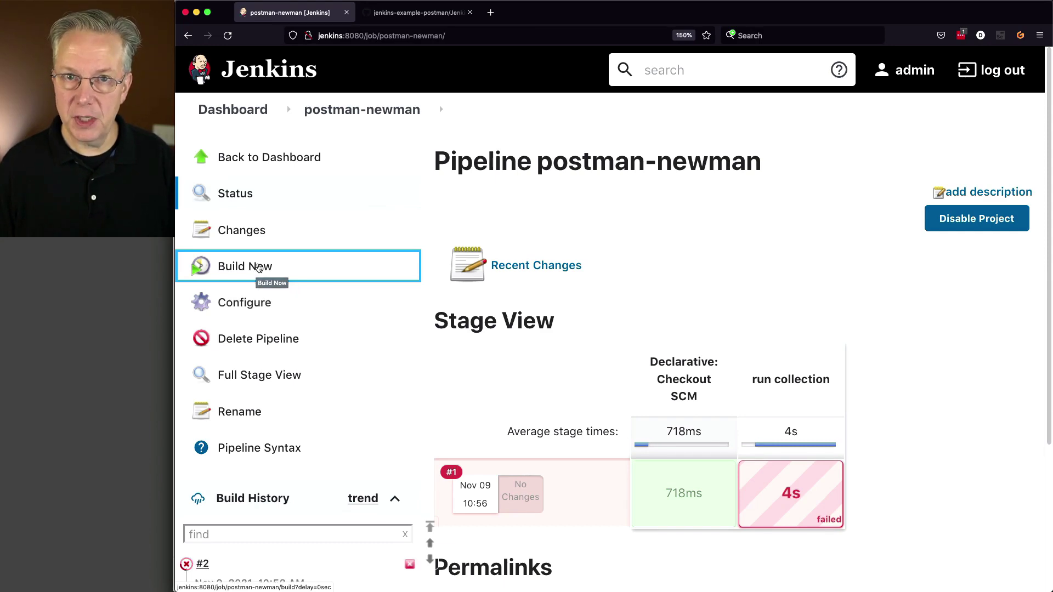
scroll(302, 259, "down", 5)
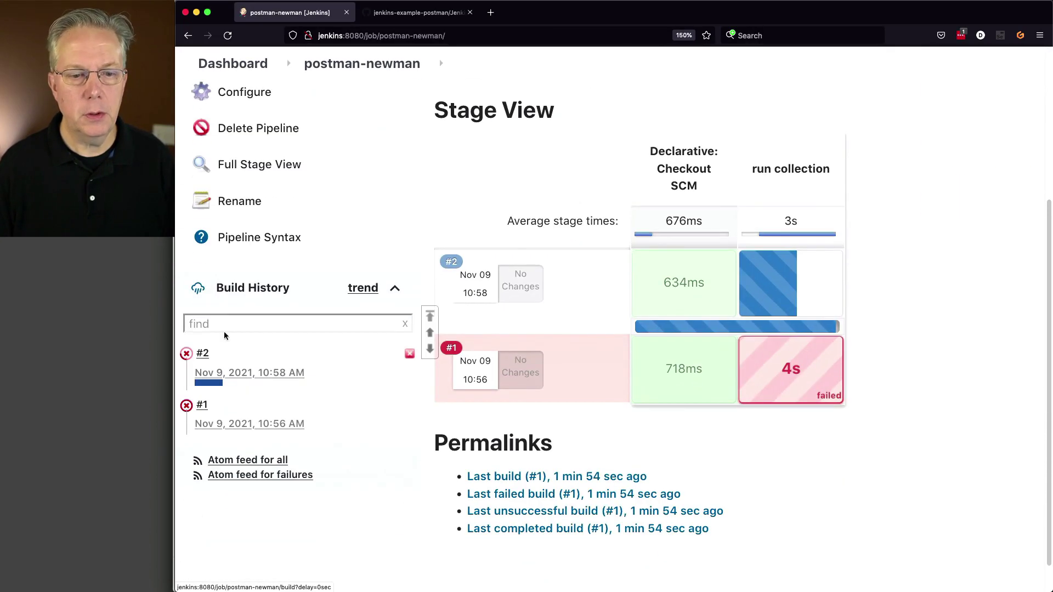
left_click(243, 369)
Check the result of each GET and POST example assertion in the console output of build #2.
scroll(553, 394, "down", 20)
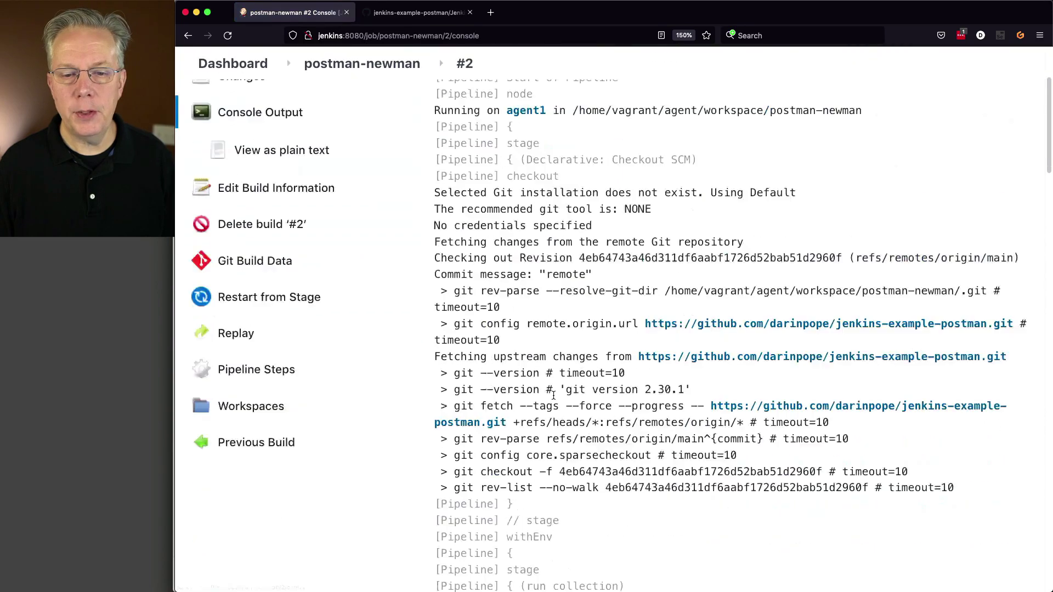
scroll(554, 399, "down", 20)
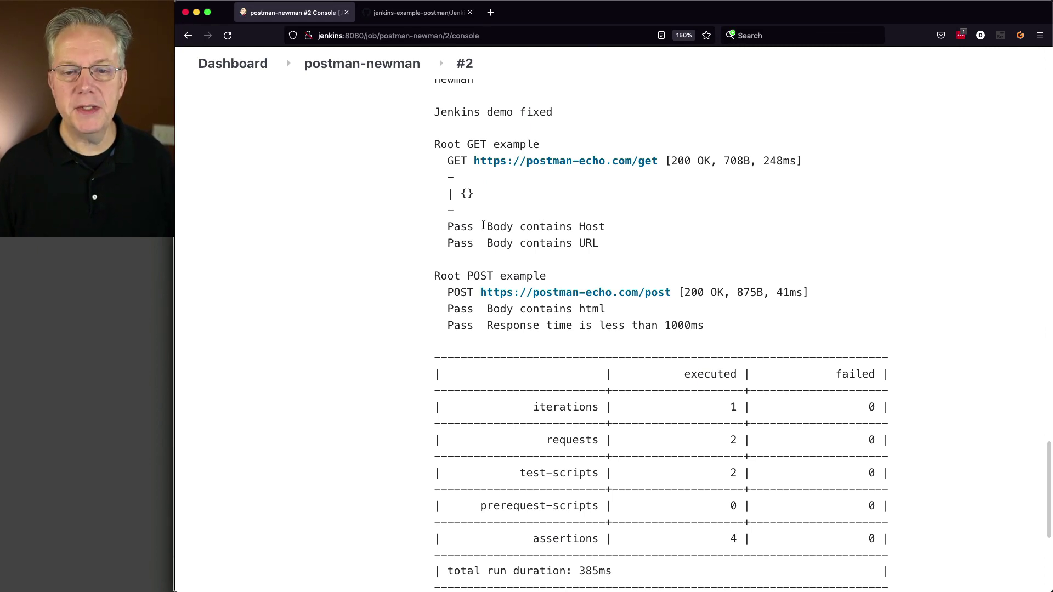
left_click_drag(487, 226, 605, 227)
double_click(466, 226)
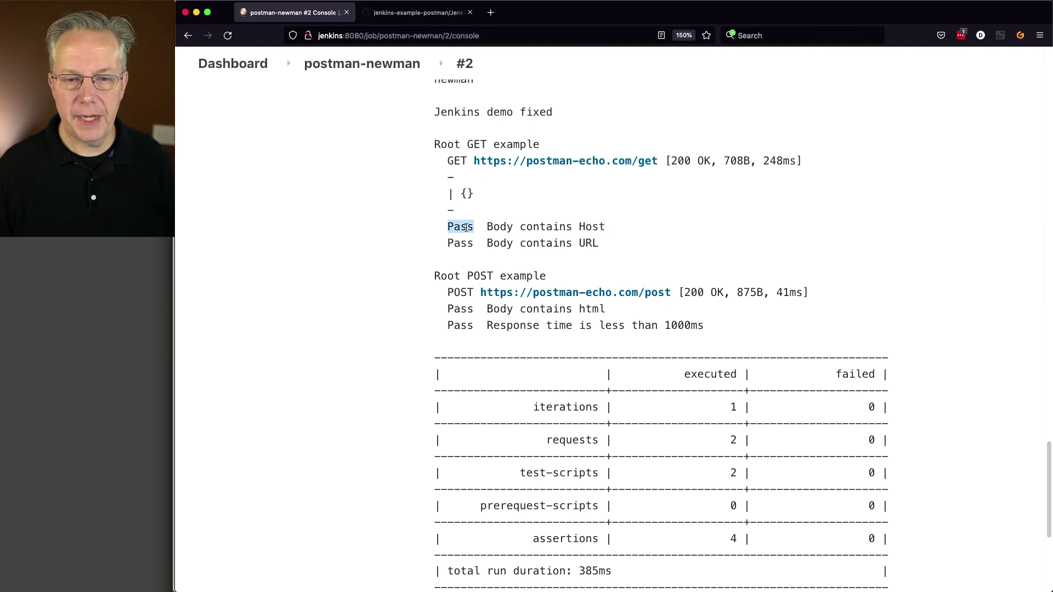
left_click_drag(488, 243, 595, 249)
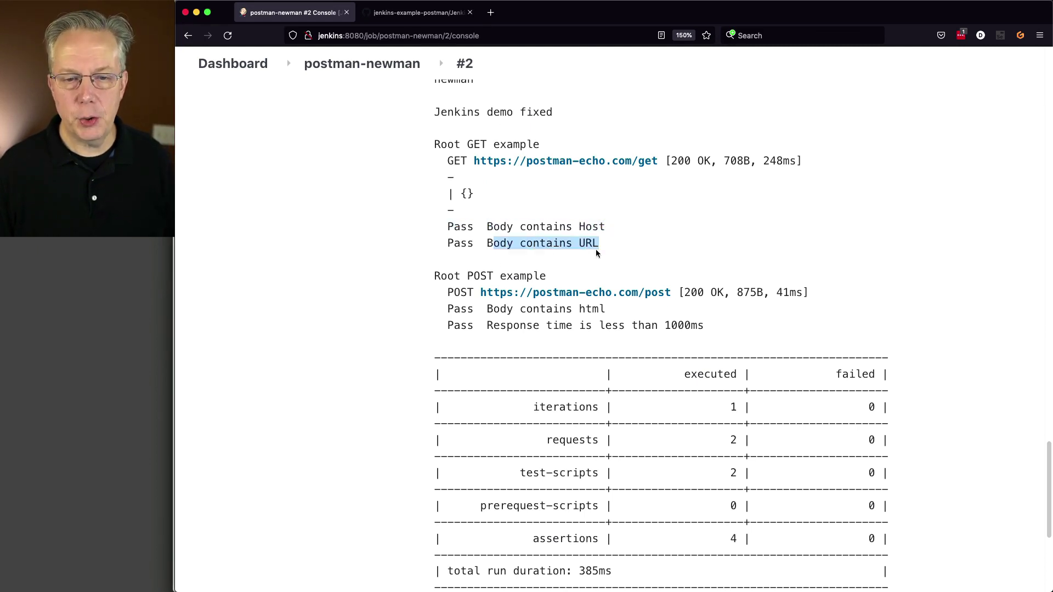
double_click(460, 243)
left_click(463, 312)
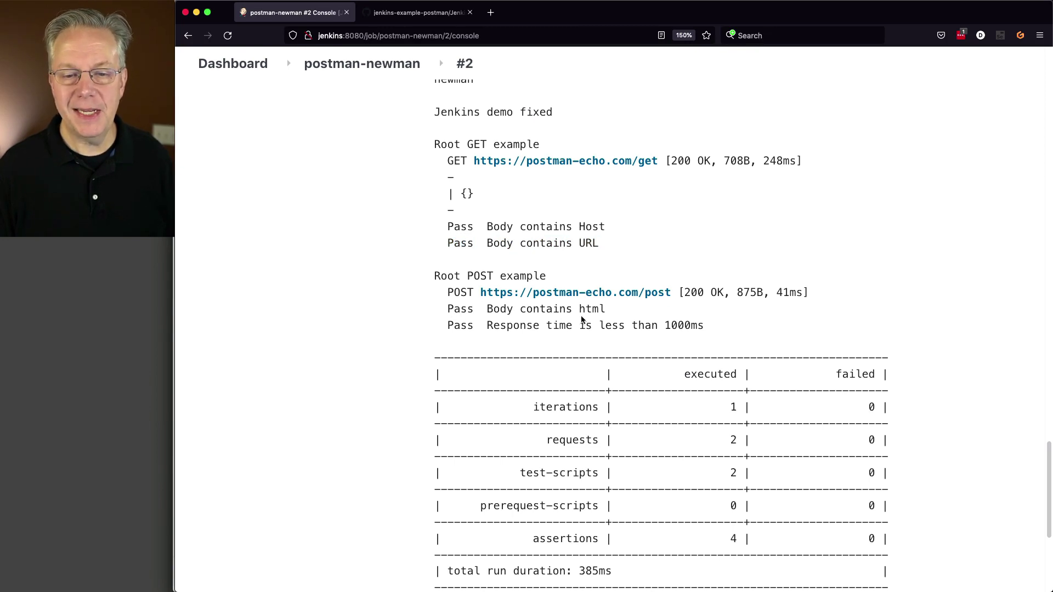
double_click(604, 311)
double_click(465, 310)
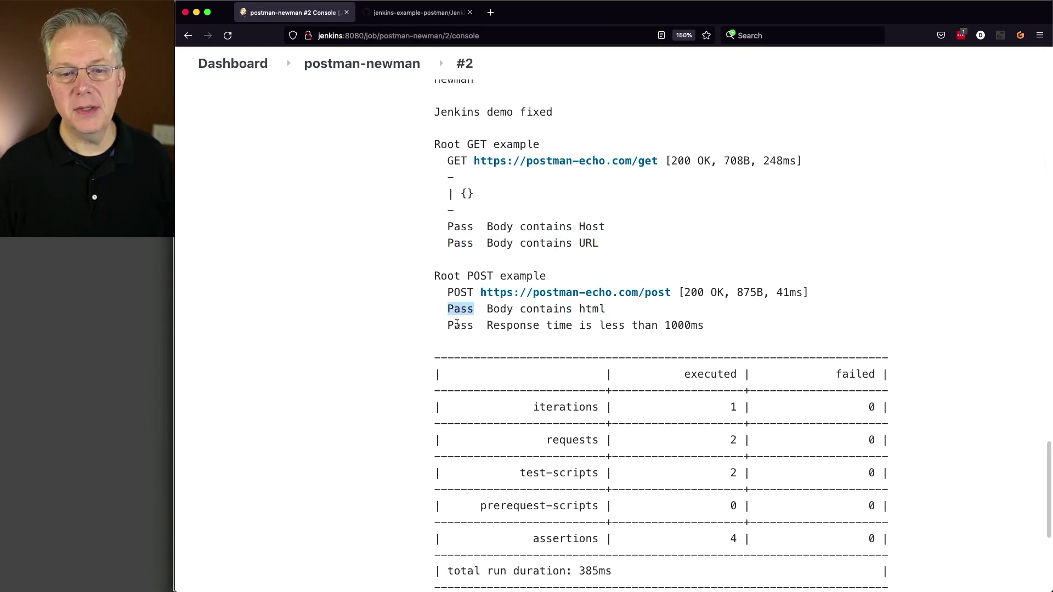
Review the run summary table and the final pipeline status in the console output of build #2.
scroll(505, 326, "down", 5)
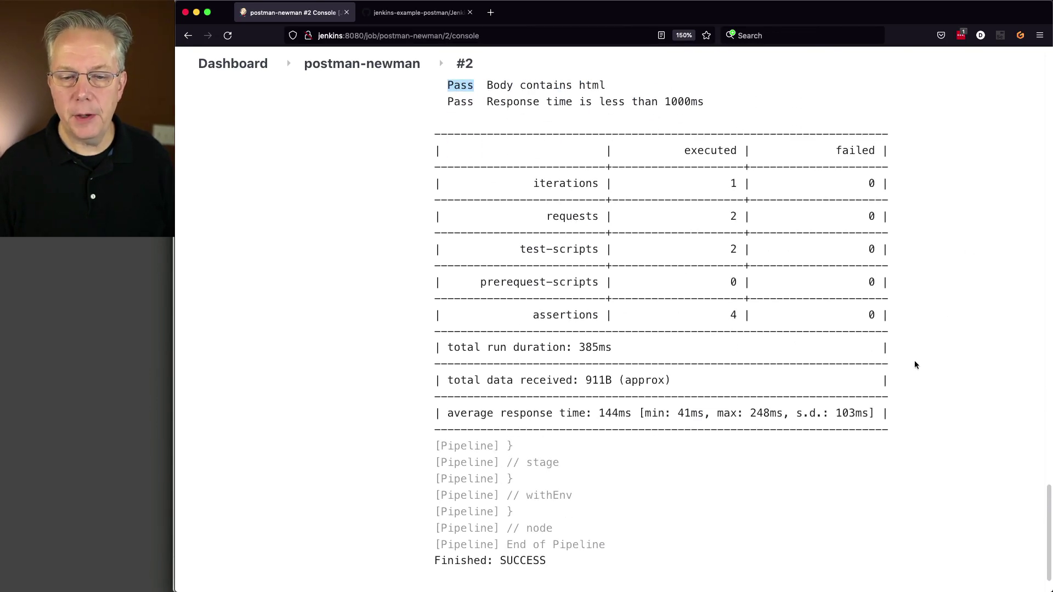
scroll(910, 362, "down", 2)
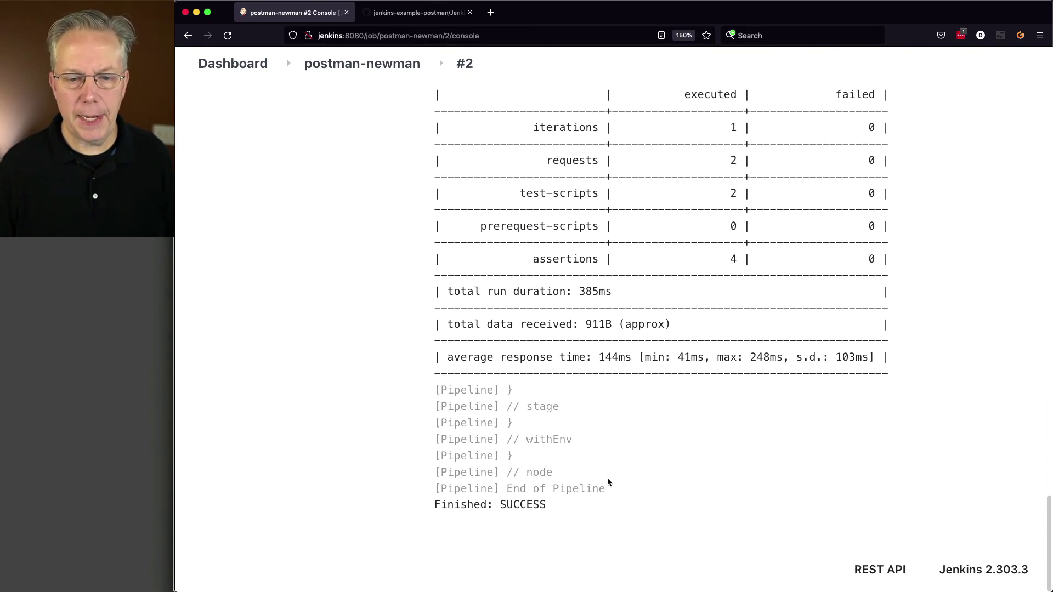
left_click_drag(547, 506, 470, 501)
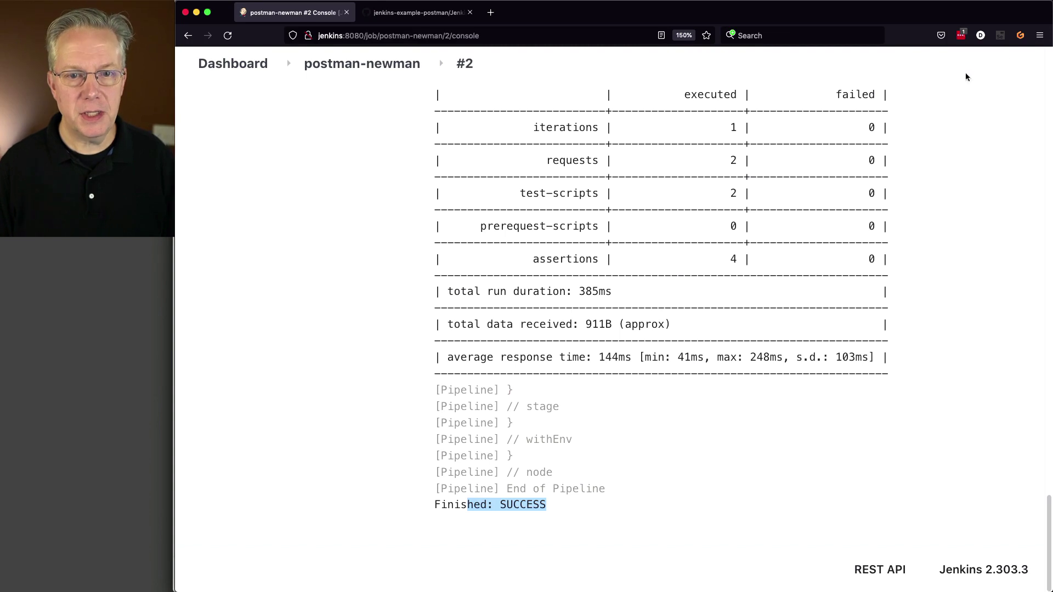
Open Jenkinsfile-3 in the GitHub repository and examine the collection source passed to its newman run command.
left_click(418, 12)
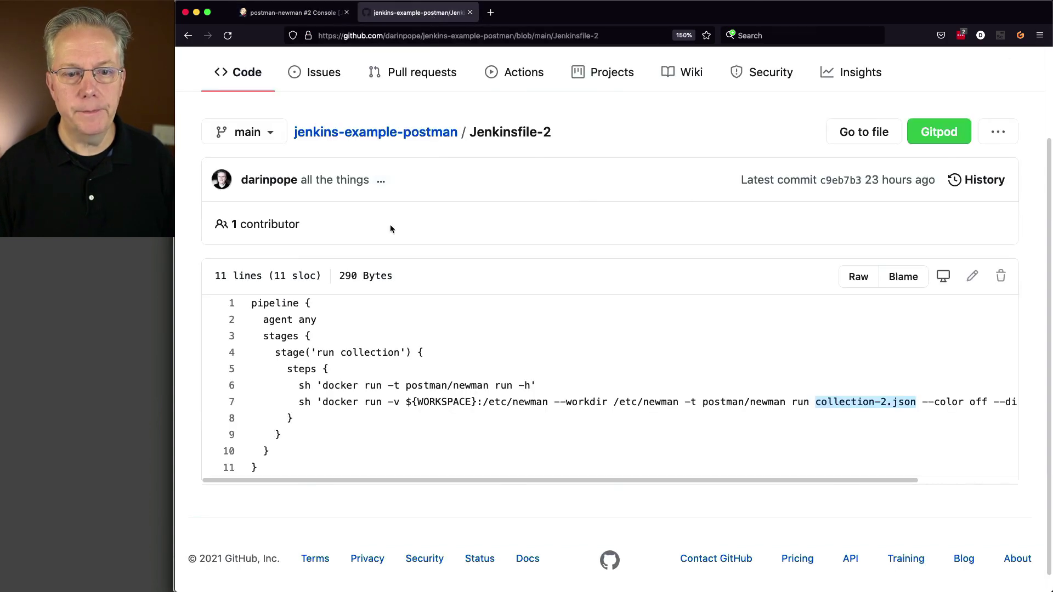
left_click(417, 135)
left_click(276, 383)
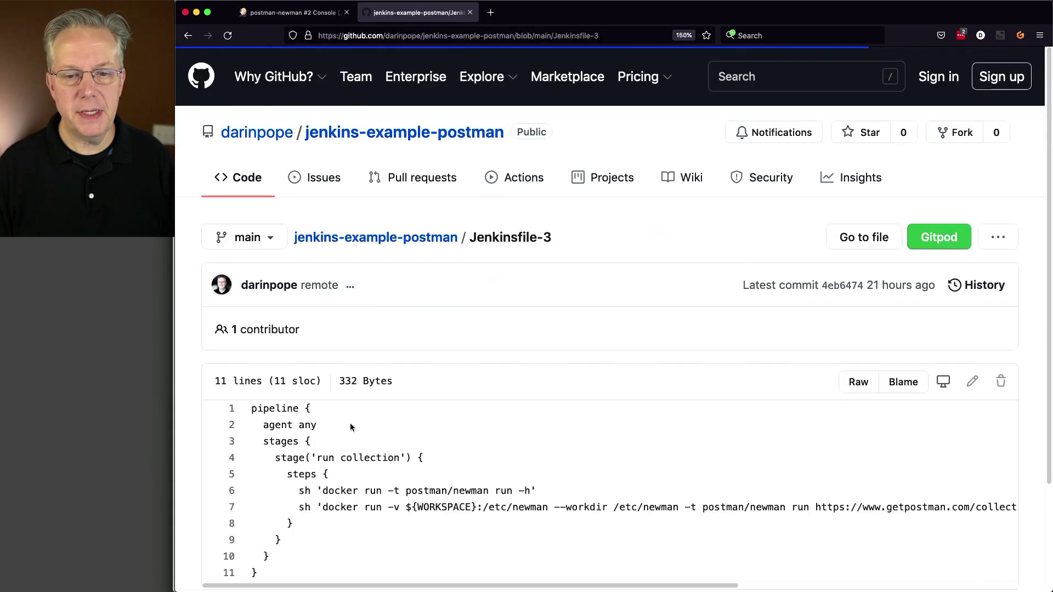
scroll(356, 427, "down", 3)
left_click_drag(640, 494, 811, 480)
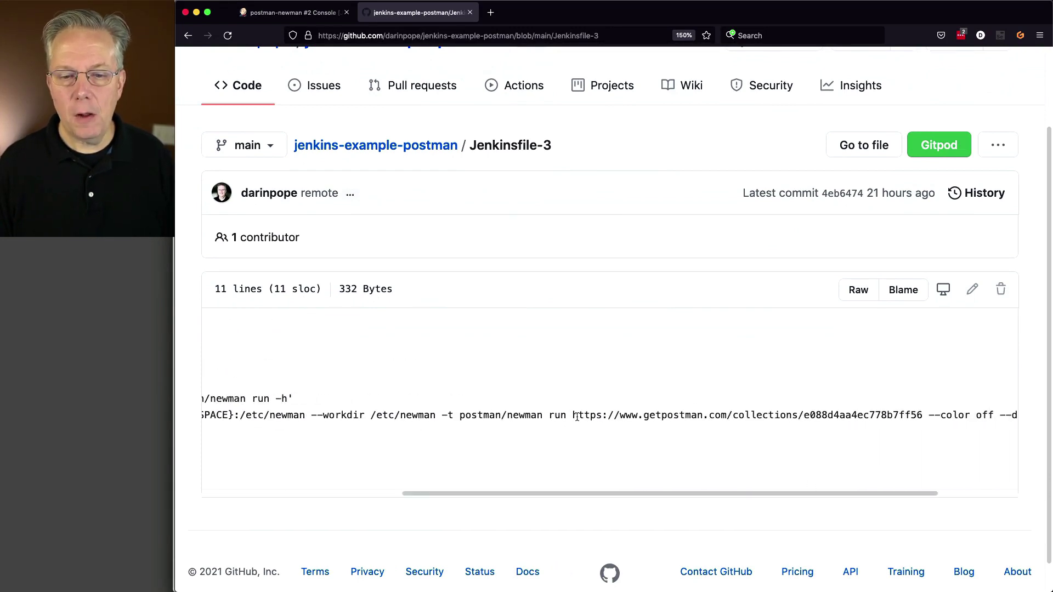
left_click_drag(575, 415, 923, 415)
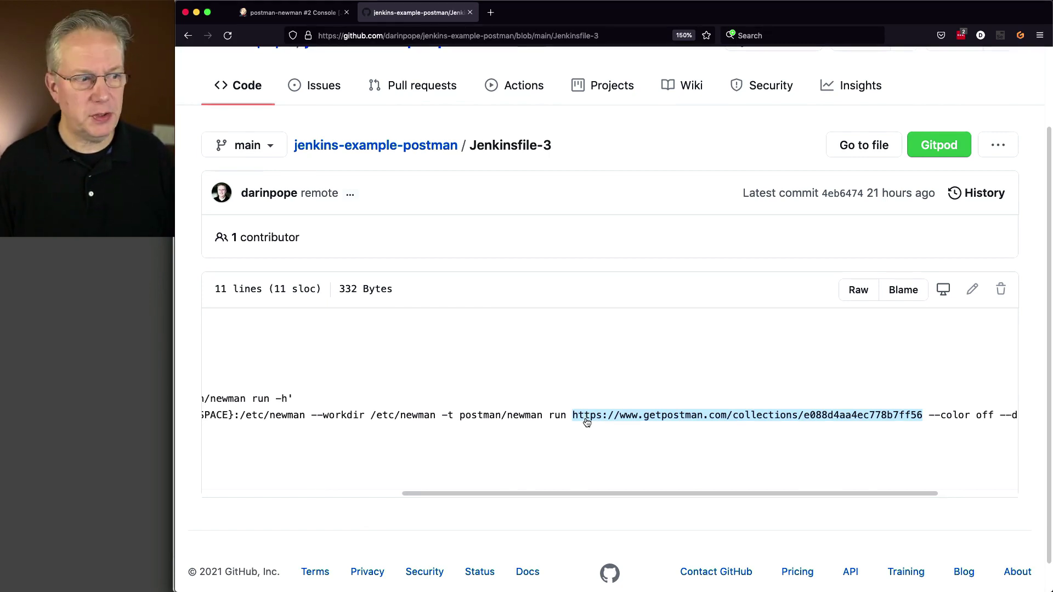
Switch to Postman, open the sharing options of the Echo tests collection and examine its public JSON link.
key("super+Tab")
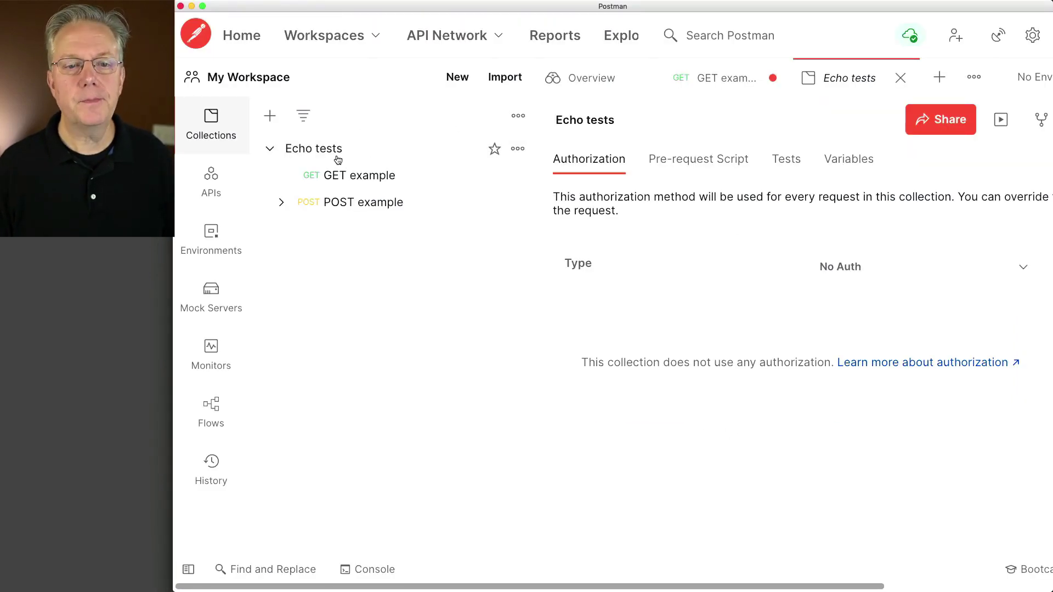
left_click(285, 155)
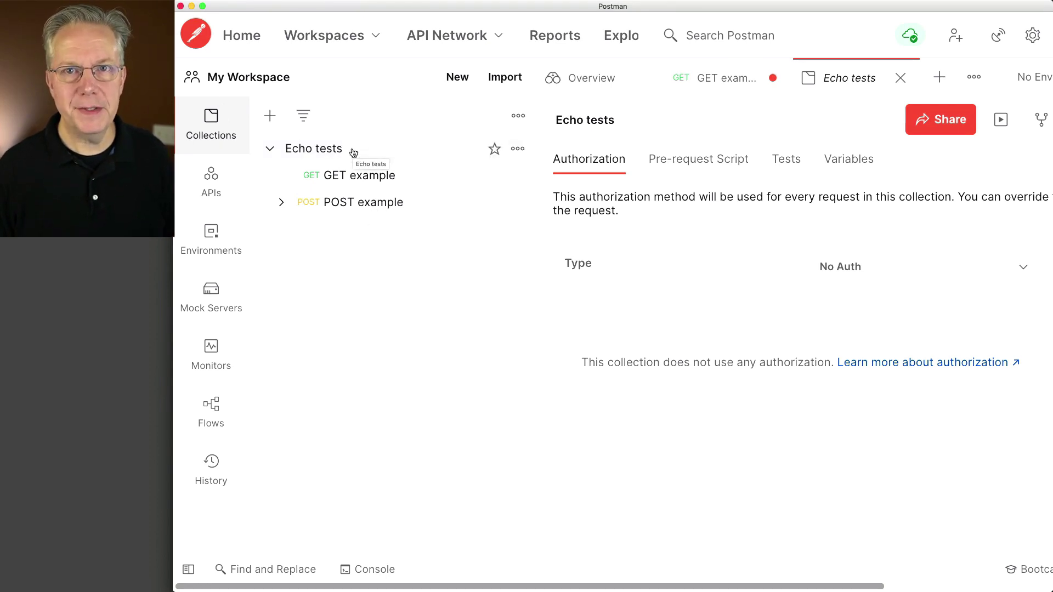
left_click(519, 150)
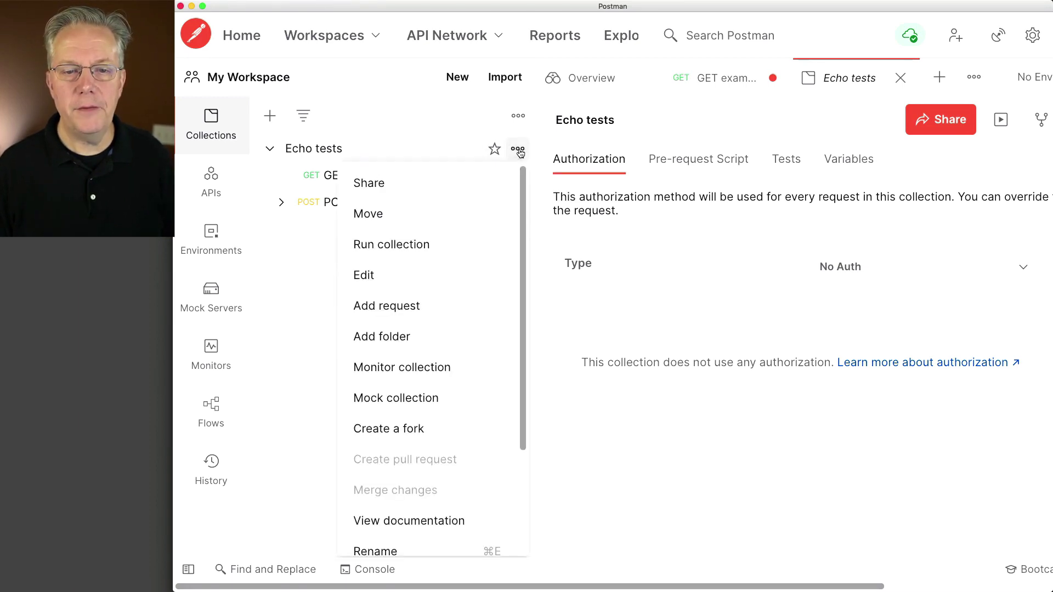
left_click(371, 188)
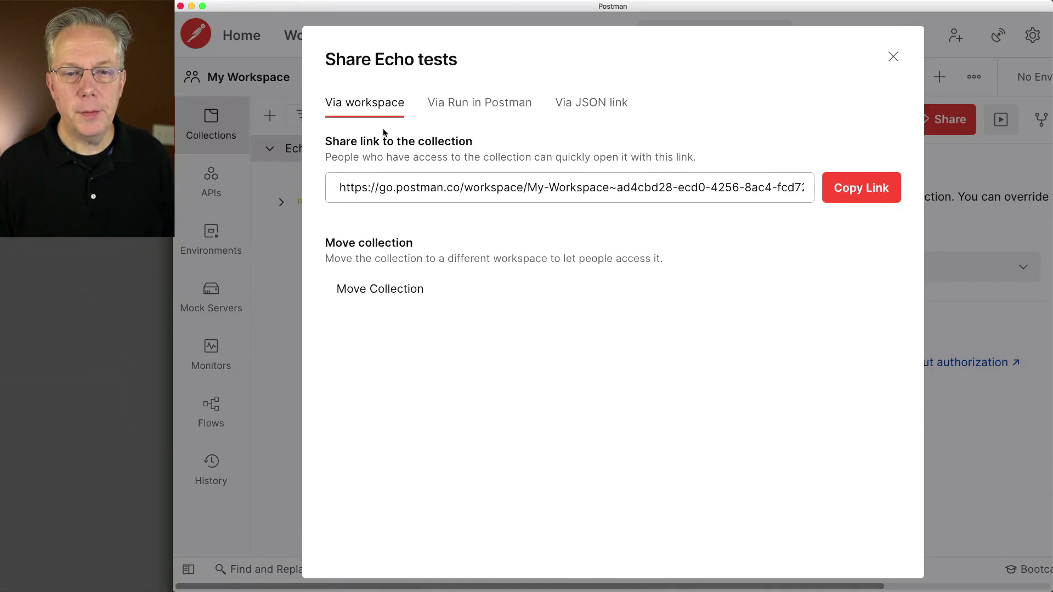
left_click(569, 106)
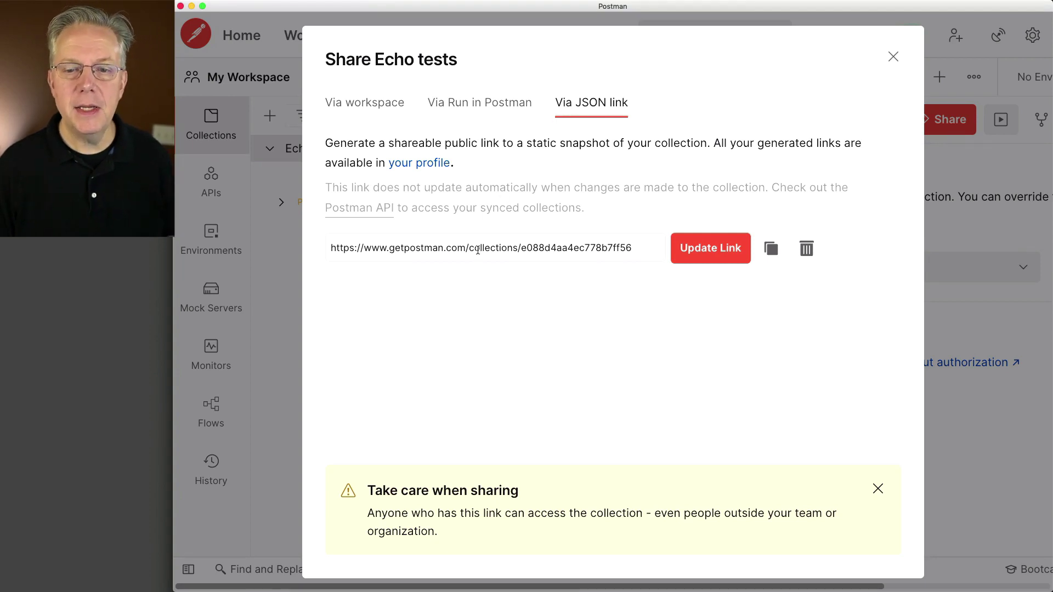
left_click_drag(331, 248, 636, 247)
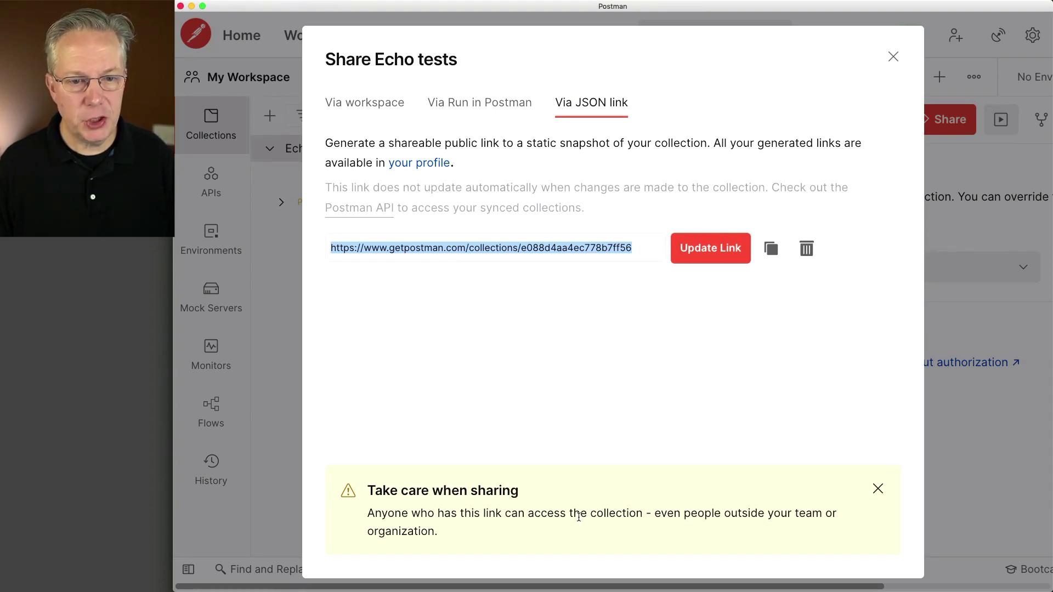
Switch back to Jenkins in the browser and open the configuration of the postman-newman pipeline.
key("super+Tab")
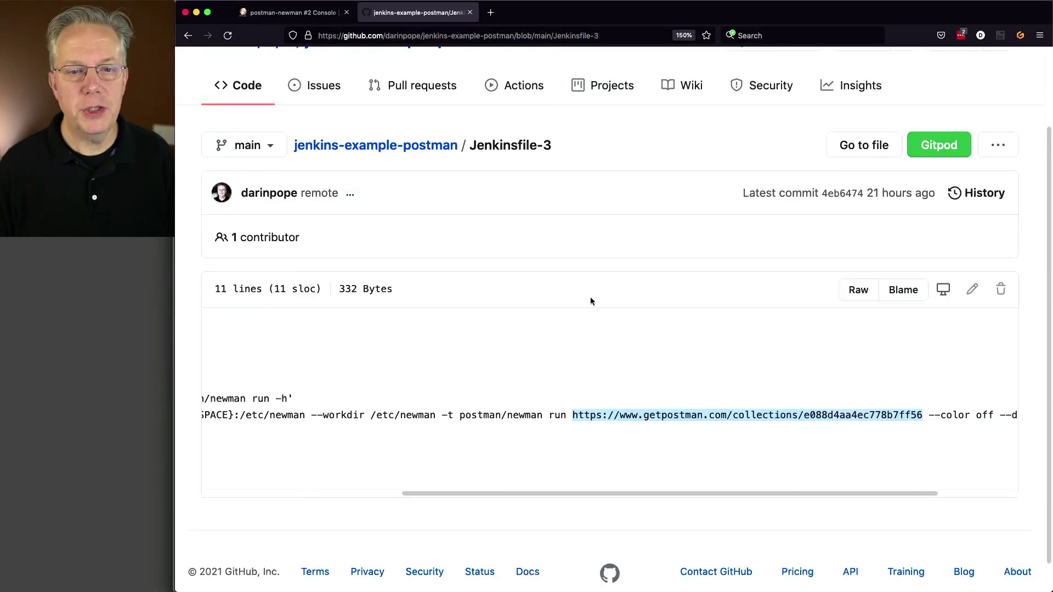
left_click(291, 12)
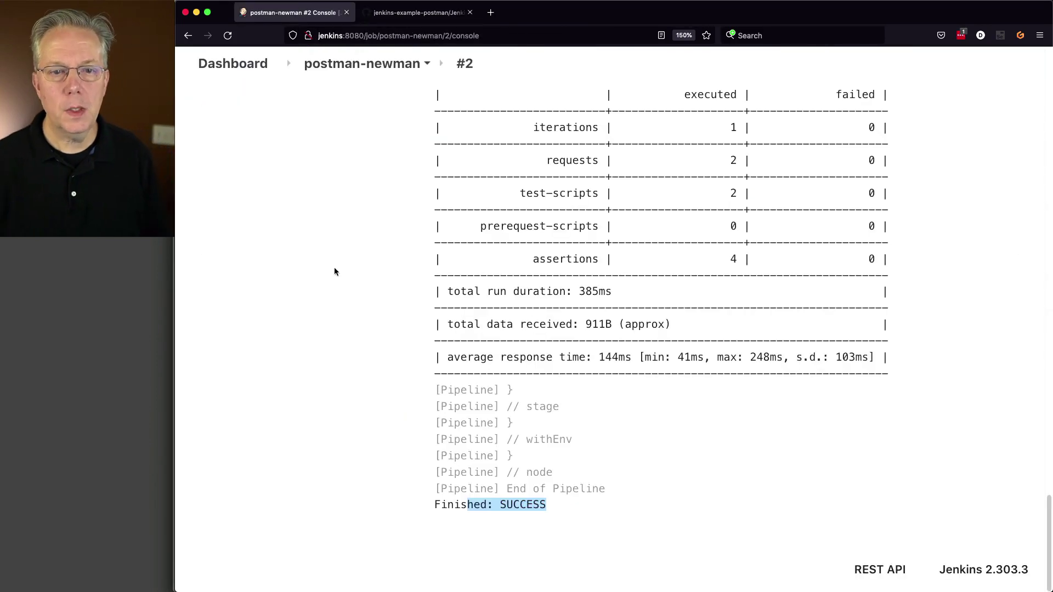
scroll(335, 270, "up", 4)
scroll(336, 270, "up", 20)
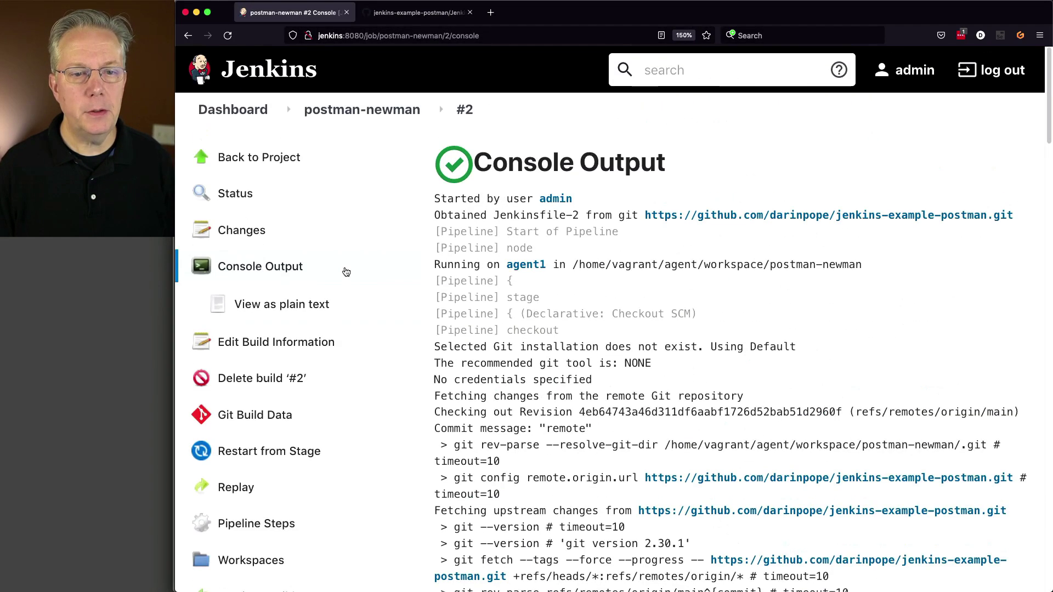
left_click(387, 113)
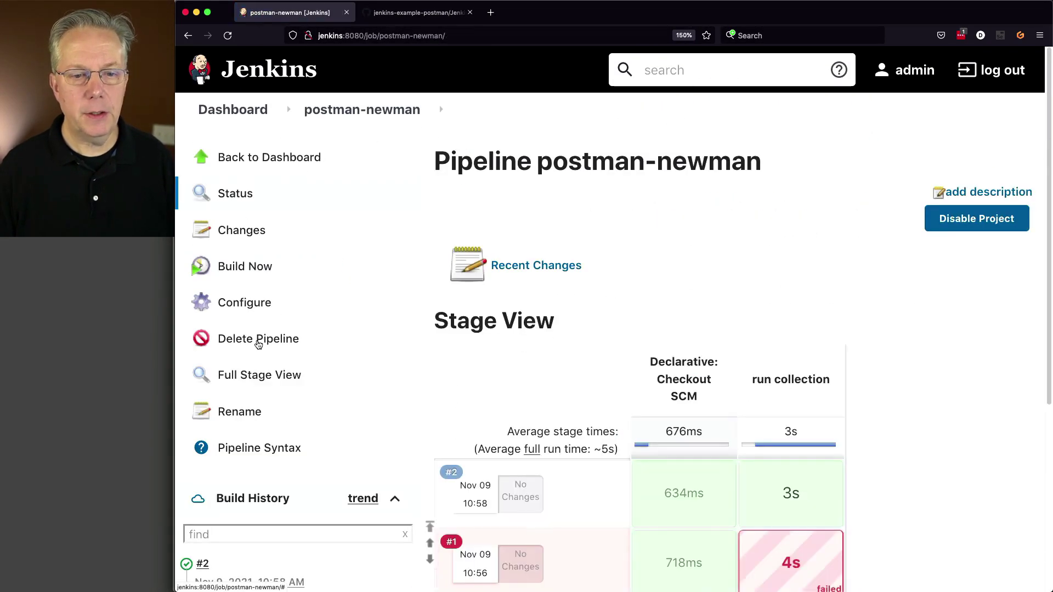
left_click(250, 305)
Set the pipeline's script path to Jenkinsfile-3 and save the configuration.
scroll(369, 348, "down", 15)
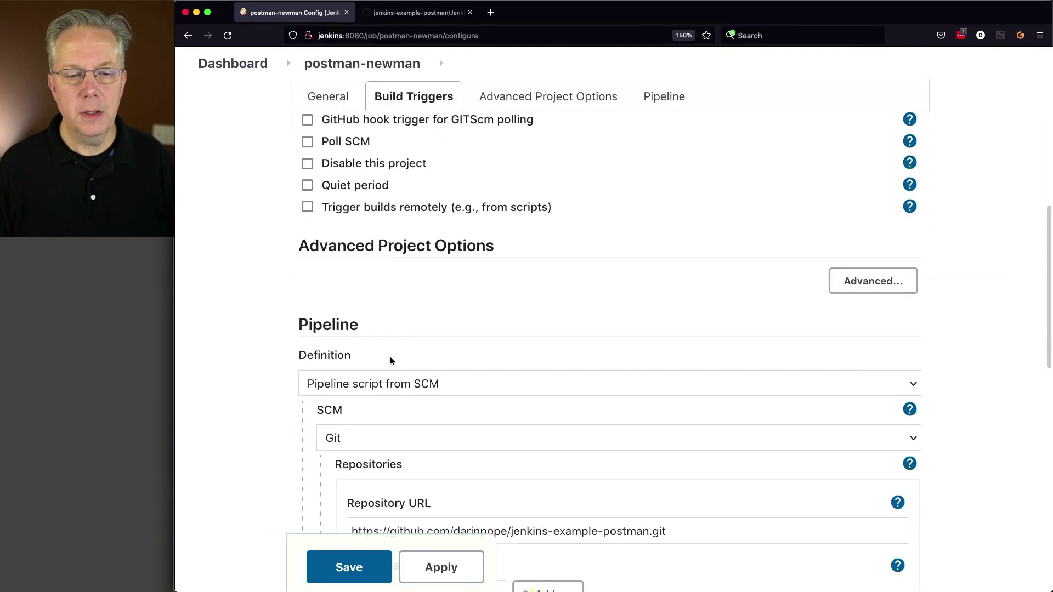
scroll(391, 360, "down", 10)
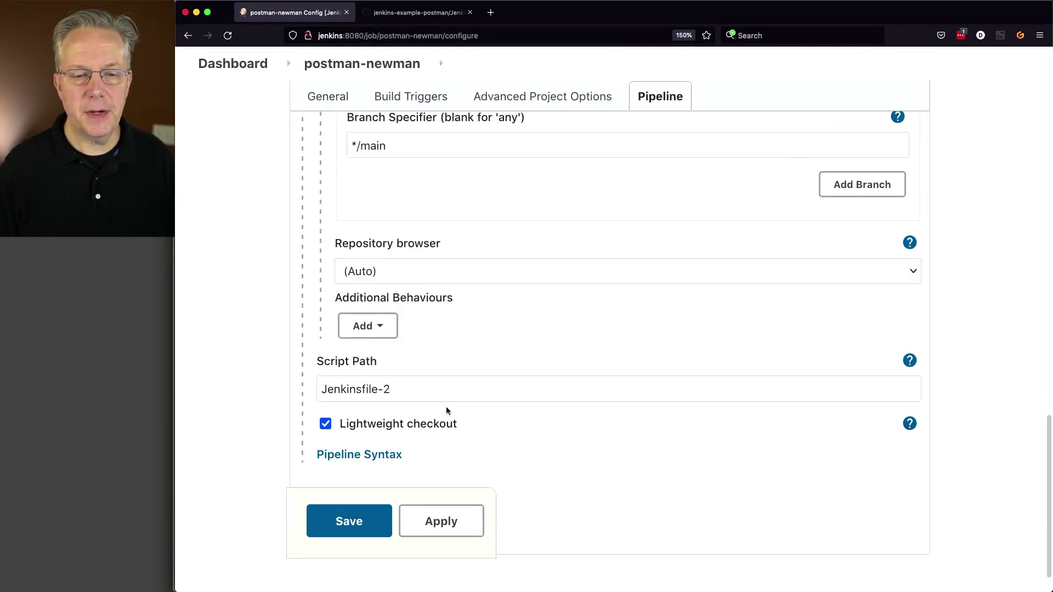
left_click(445, 390)
key("BackSpace")
type("3")
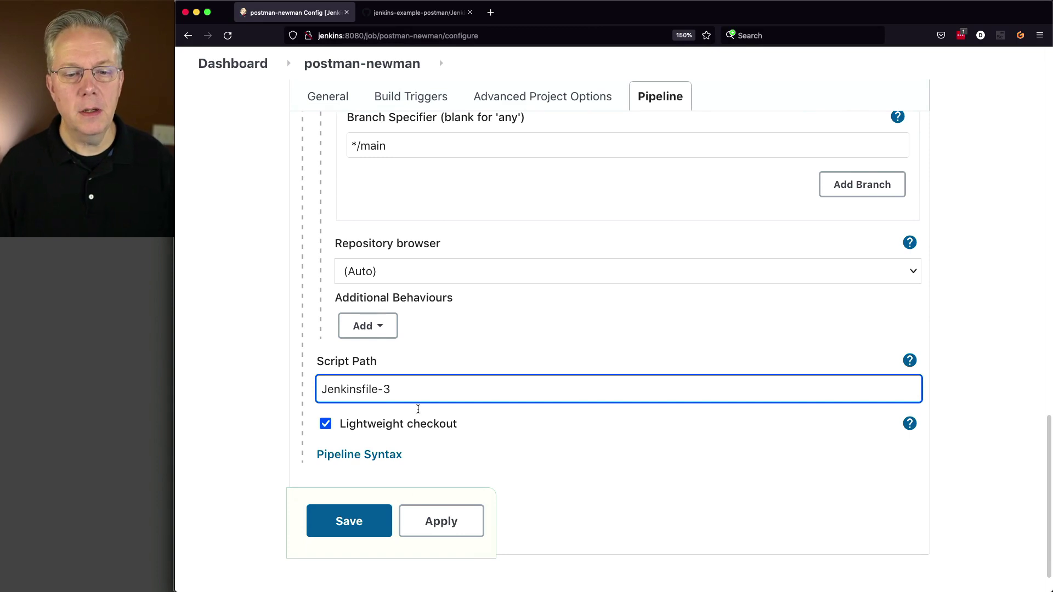
left_click(378, 522)
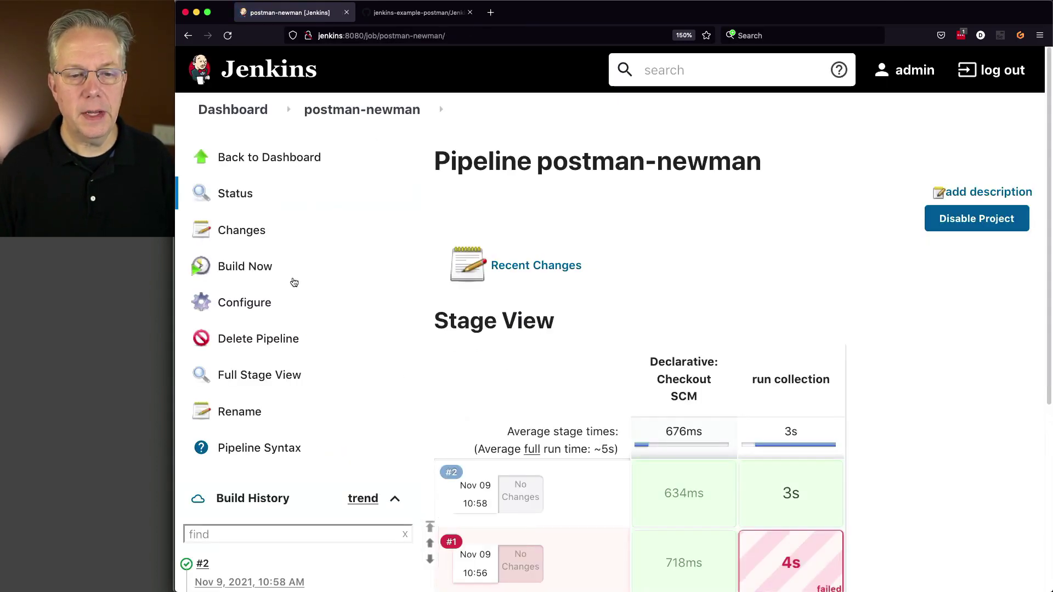
Run a new build of the postman-newman pipeline and open the console output of build #3.
left_click(252, 272)
scroll(405, 370, "down", 5)
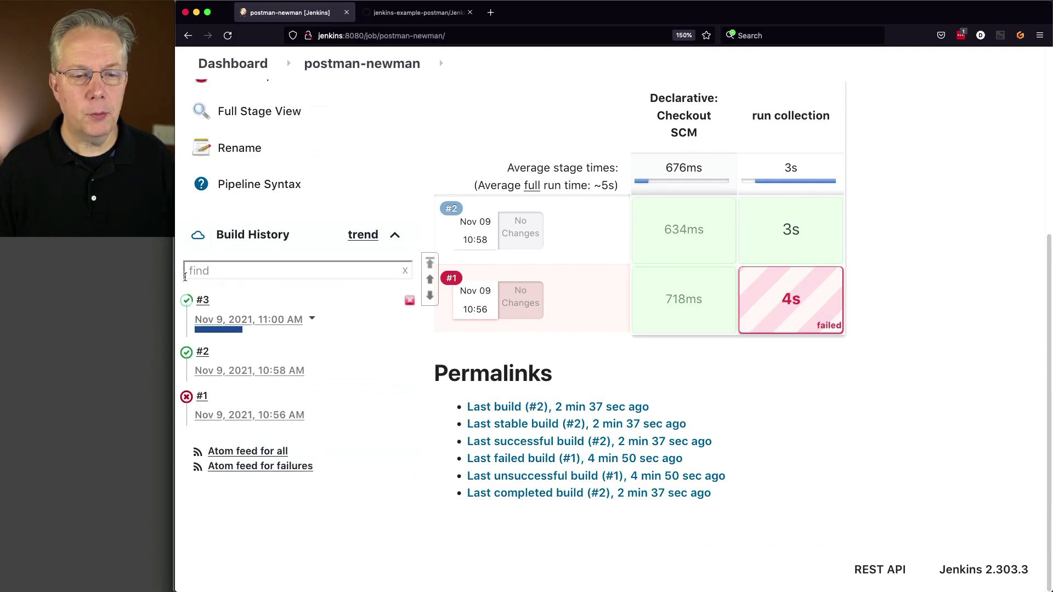
left_click(189, 300)
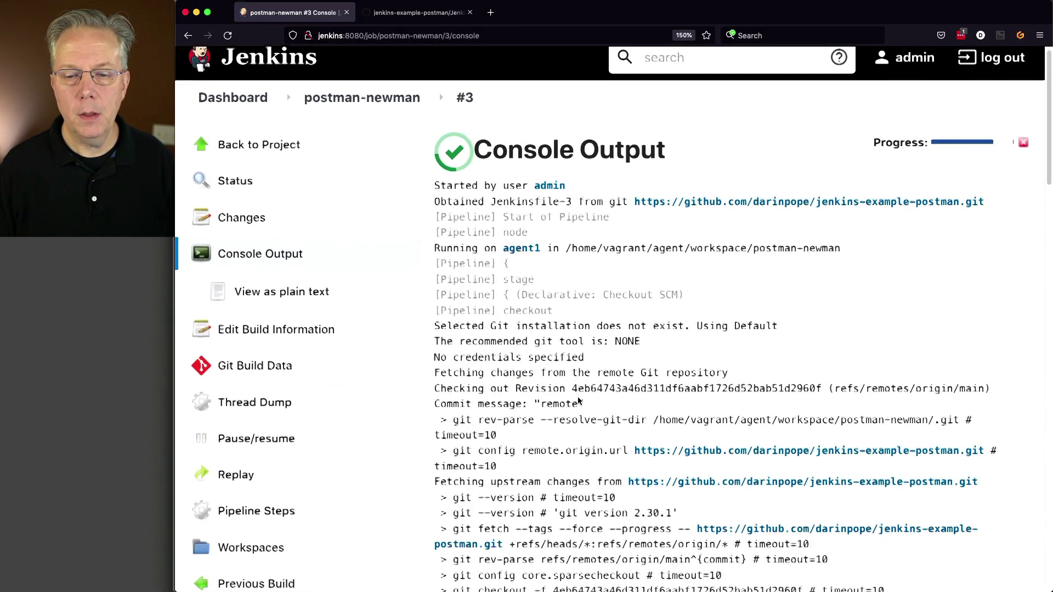
Find the newman run command in the console output of build #3 and examine the collection URL it uses.
scroll(576, 398, "down", 4)
scroll(576, 399, "down", 3)
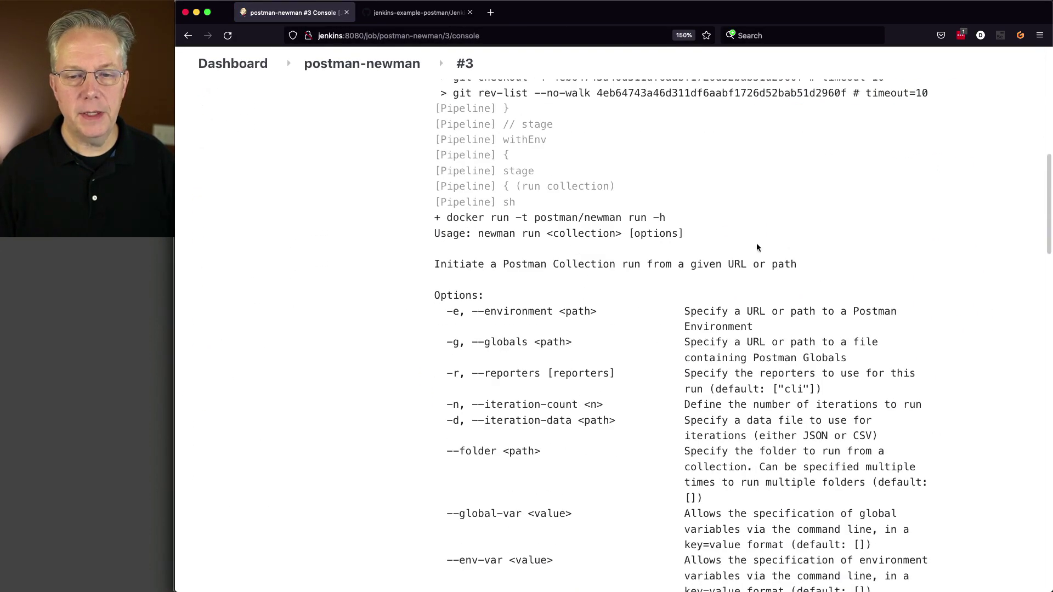
scroll(582, 380, "down", 20)
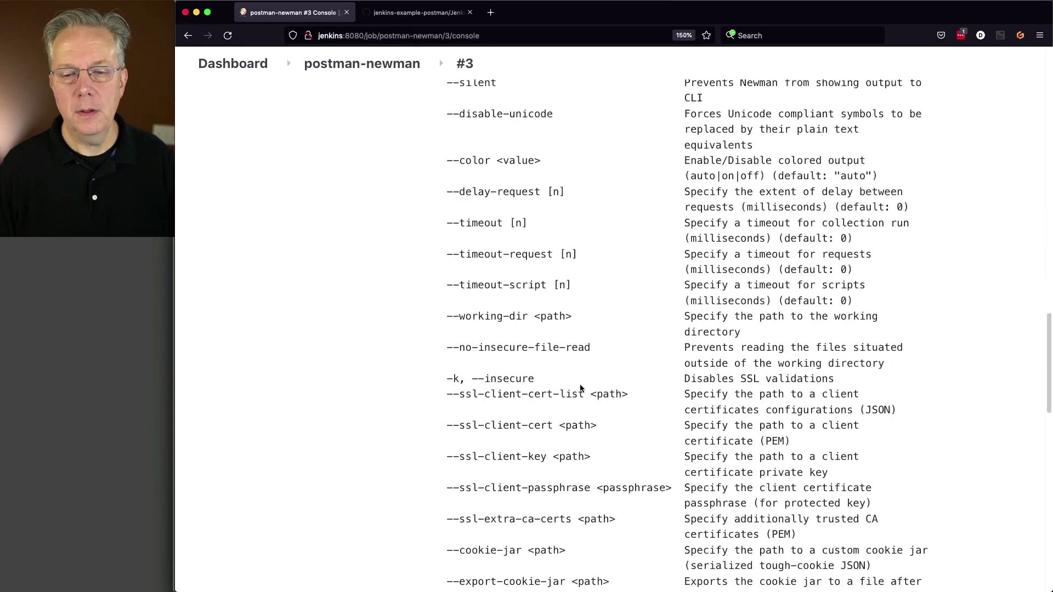
scroll(581, 385, "down", 3)
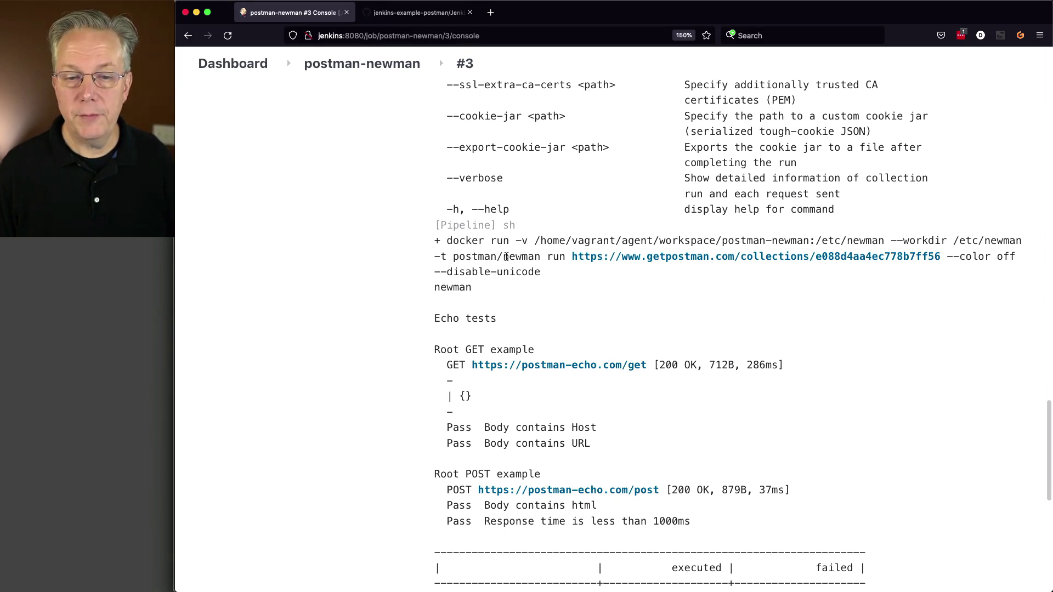
left_click_drag(506, 257, 579, 288)
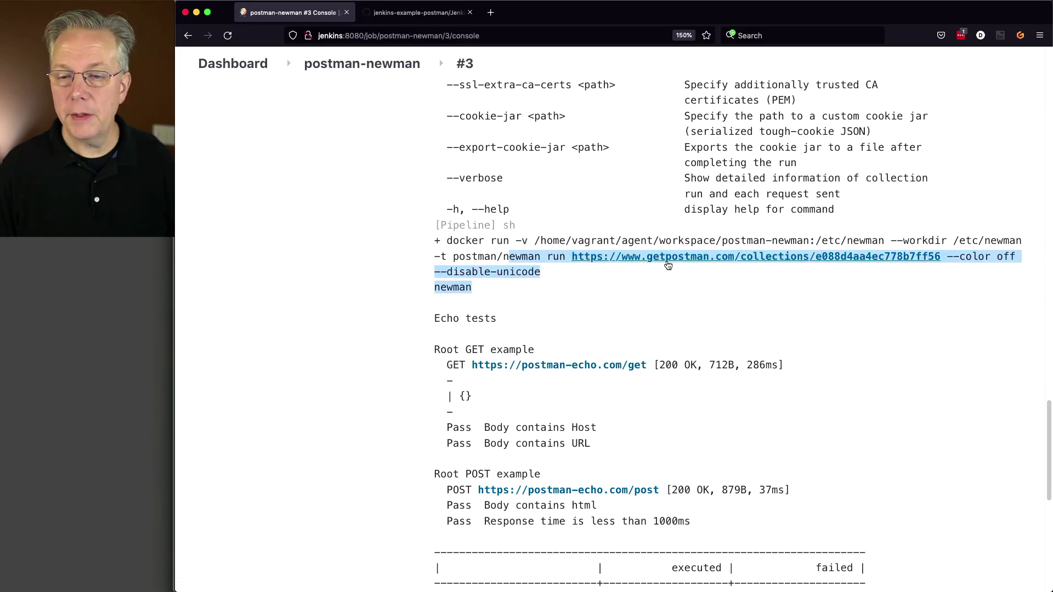
Review the GET and POST example assertion results and the run summary table of build #3.
scroll(886, 335, "down", 3)
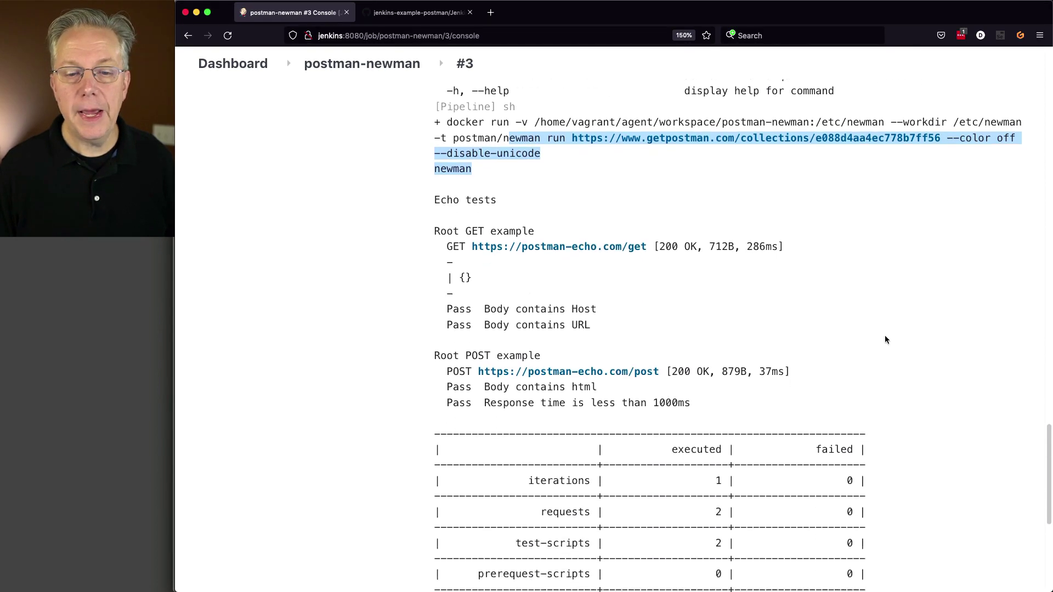
scroll(884, 333, "down", 1)
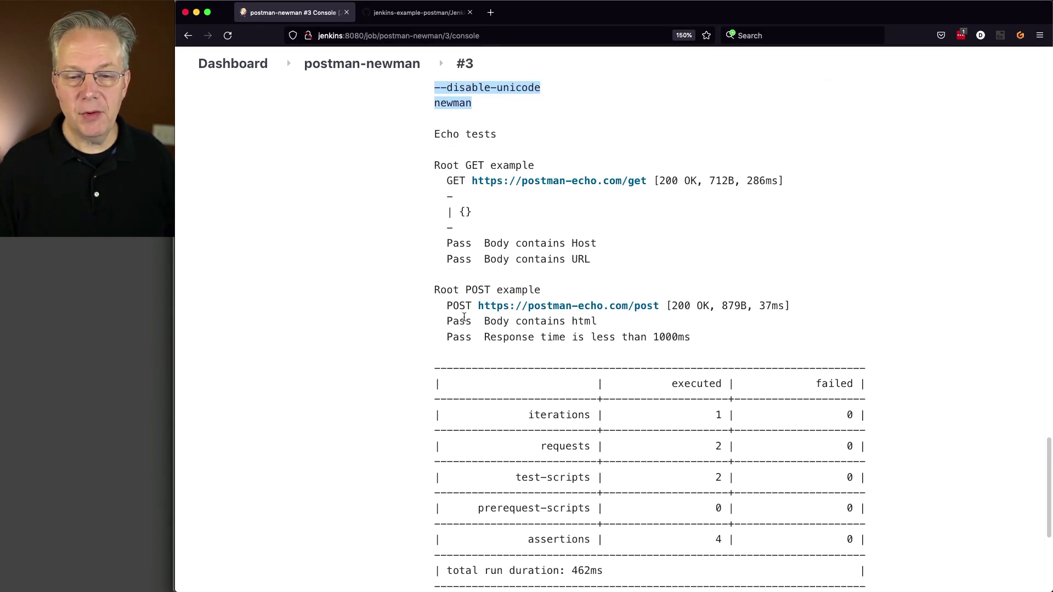
scroll(795, 294, "down", 3)
scroll(862, 405, "down", 3)
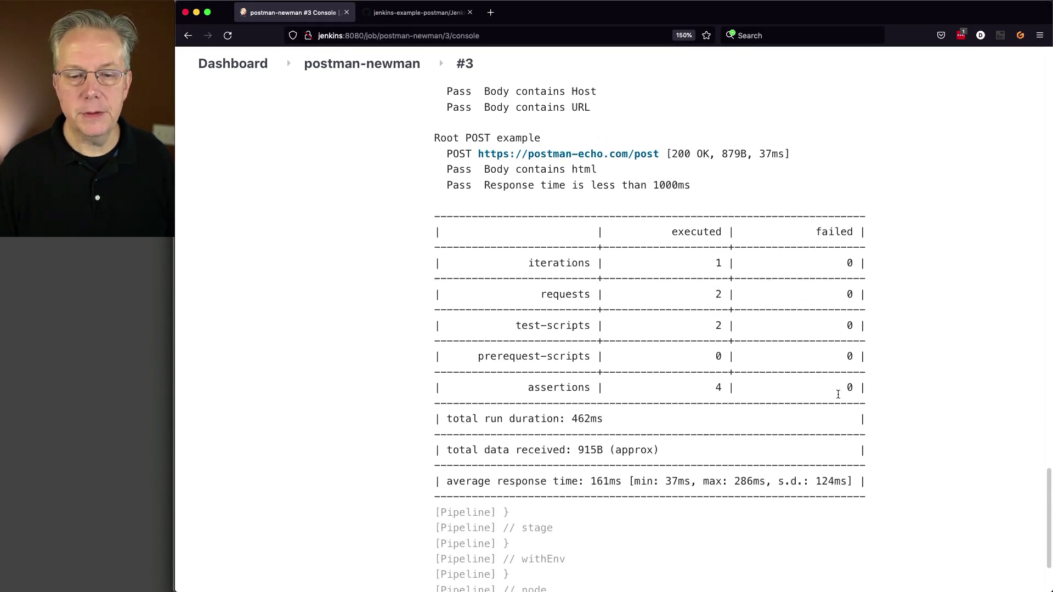